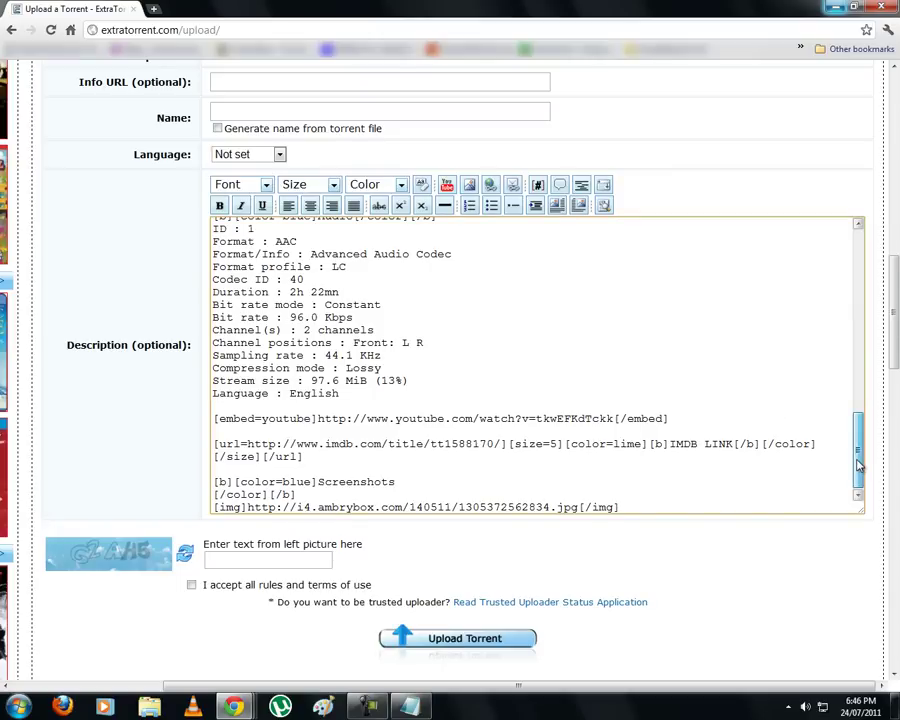
- Select the codec details from the blue bold italic General line to the end of the description
{"action": "left_click_drag", "start_coordinate": [858, 465], "coordinate": [858, 252]}
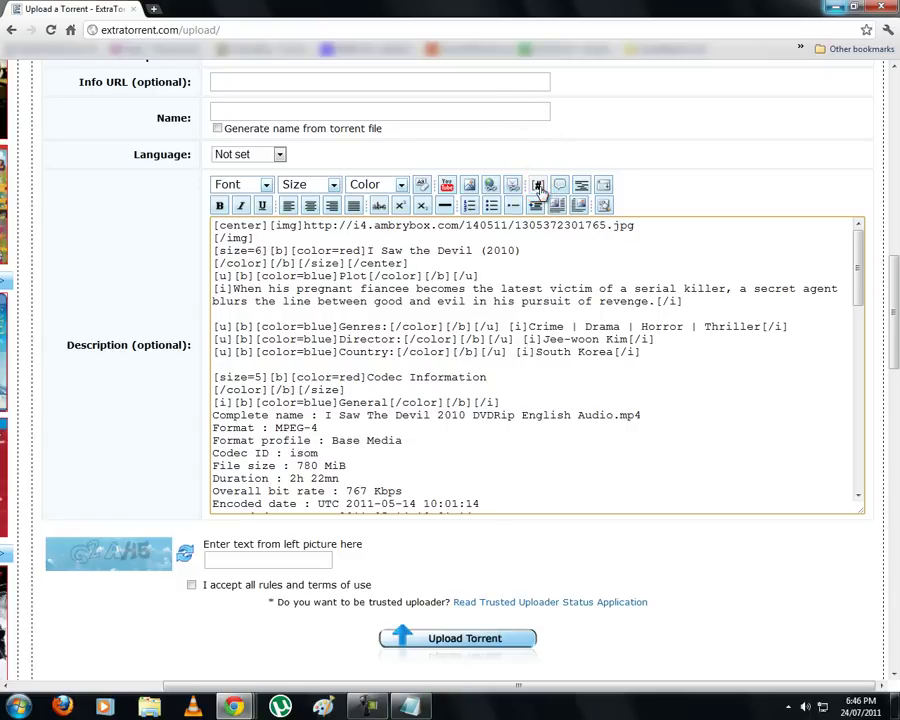
{"action": "left_click_drag", "start_coordinate": [858, 245], "coordinate": [860, 478]}
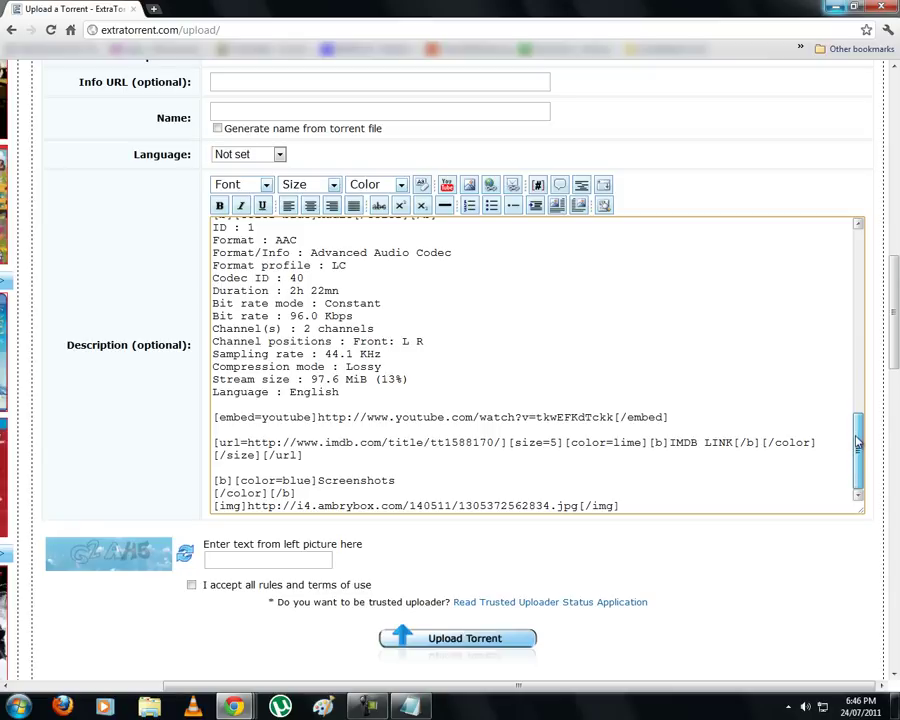
{"action": "scroll", "coordinate": [857, 441], "scroll_direction": "up", "scroll_amount": 2}
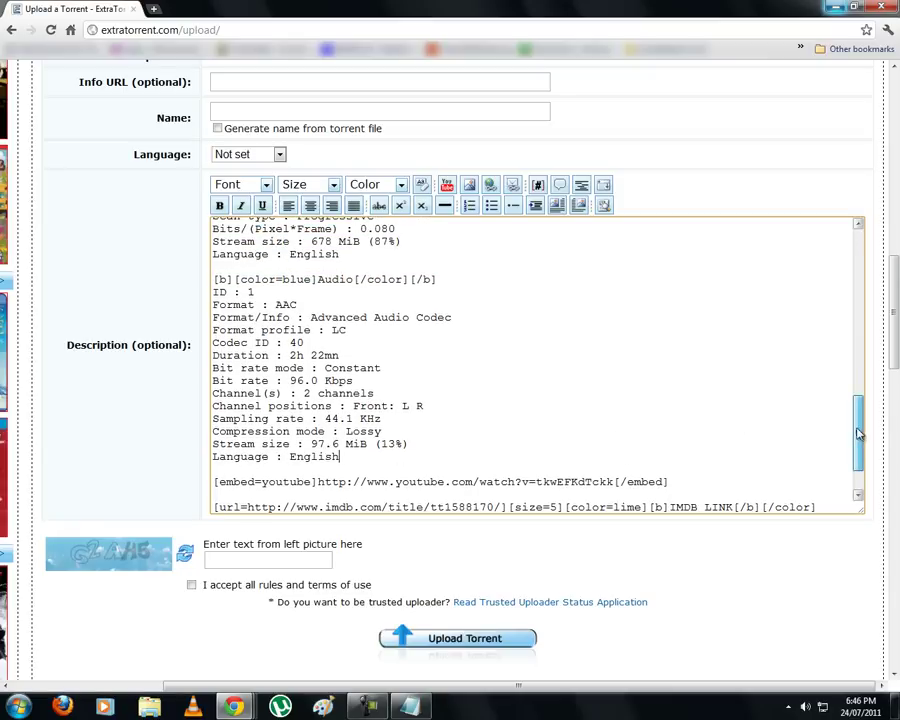
{"action": "left_click_drag", "start_coordinate": [856, 418], "coordinate": [857, 235]}
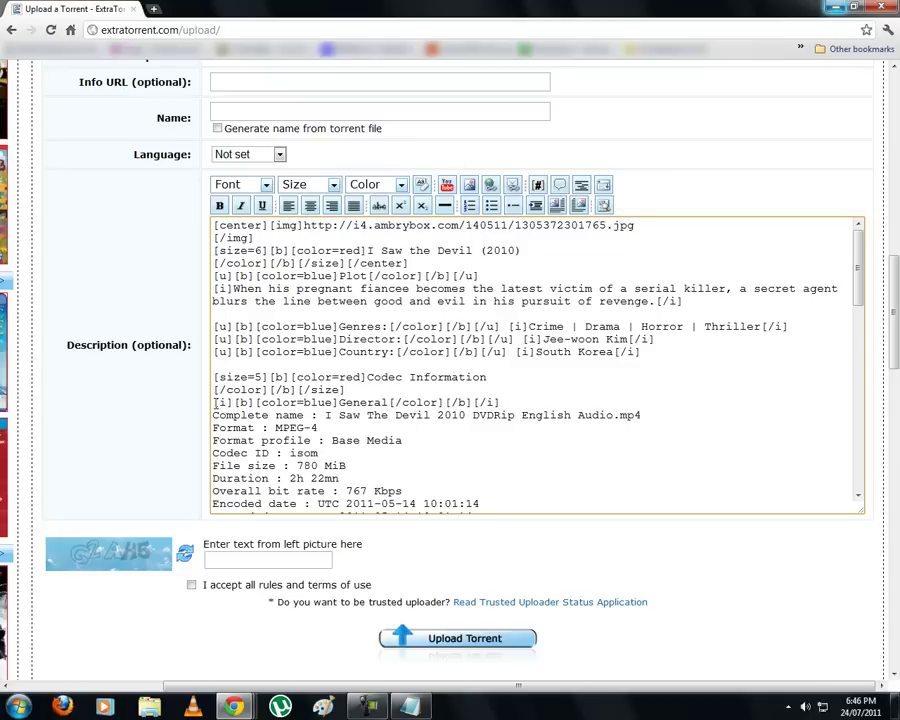
{"action": "left_click_drag", "start_coordinate": [213, 402], "coordinate": [600, 512]}
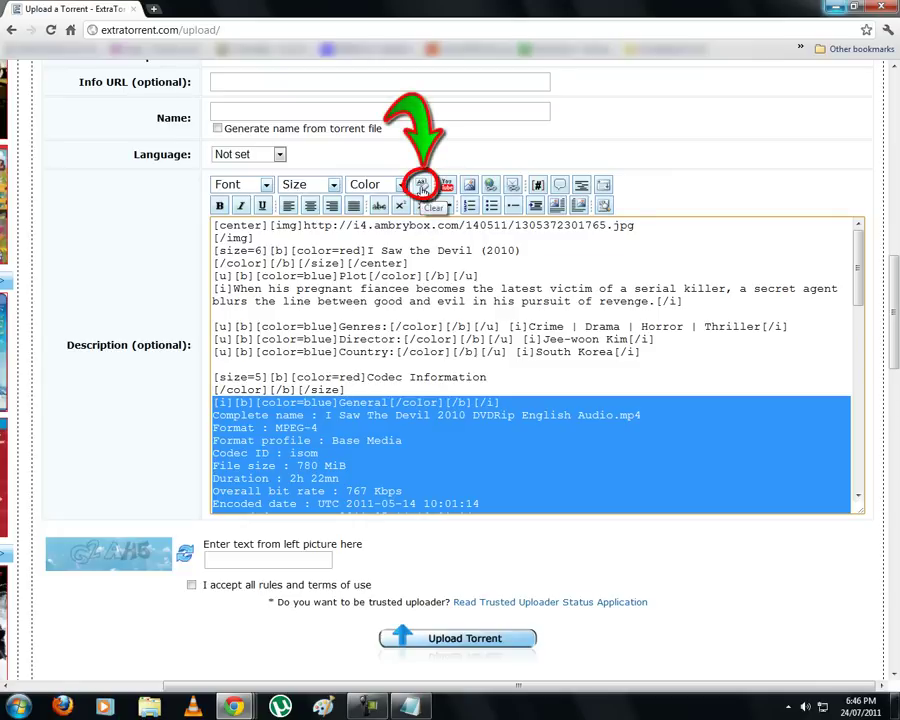
- Strip the bold, italic and blue tags from the selected codec details, leaving plain text
{"action": "left_click", "coordinate": [421, 188]}
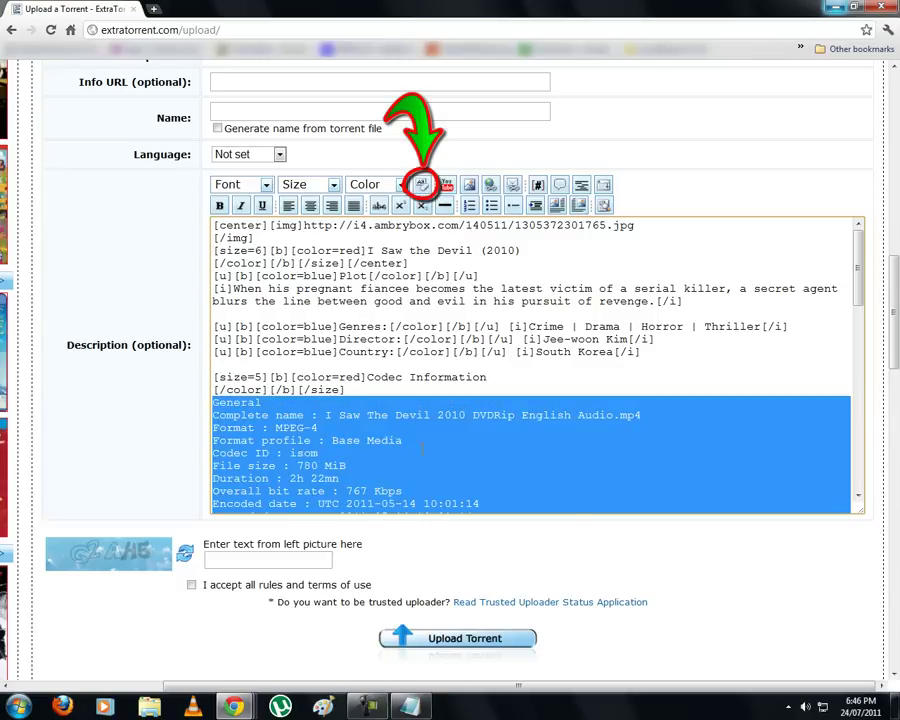
{"action": "left_click", "coordinate": [405, 463]}
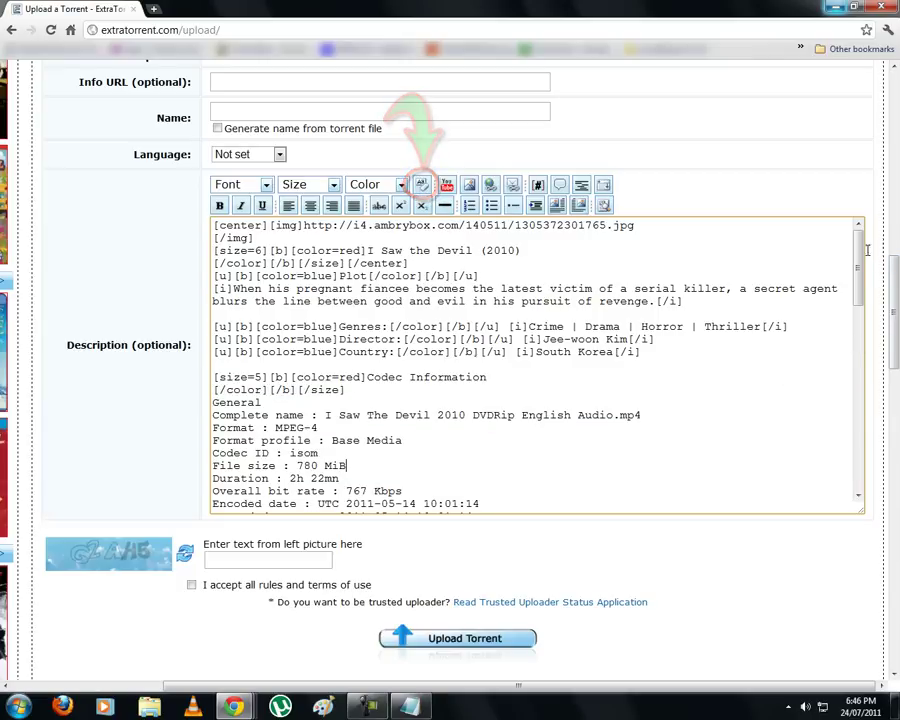
{"action": "scroll", "coordinate": [865, 280], "scroll_direction": "down", "scroll_amount": 1}
{"action": "left_click_drag", "start_coordinate": [865, 280], "coordinate": [860, 448]}
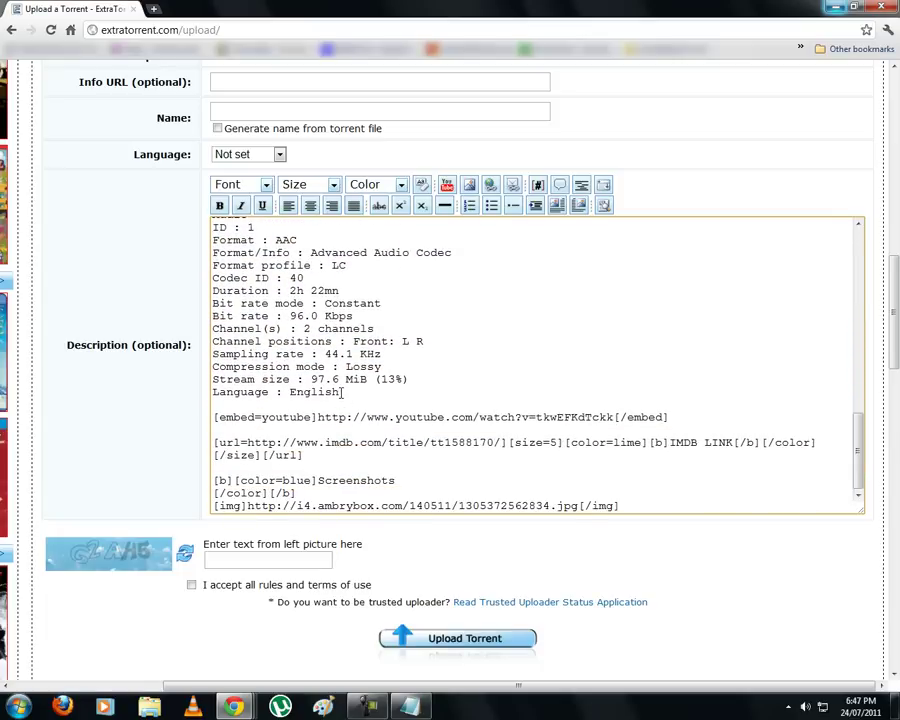
- Wrap the codec details from General to the end in a [code] block and preview it
{"action": "left_click", "coordinate": [858, 392]}
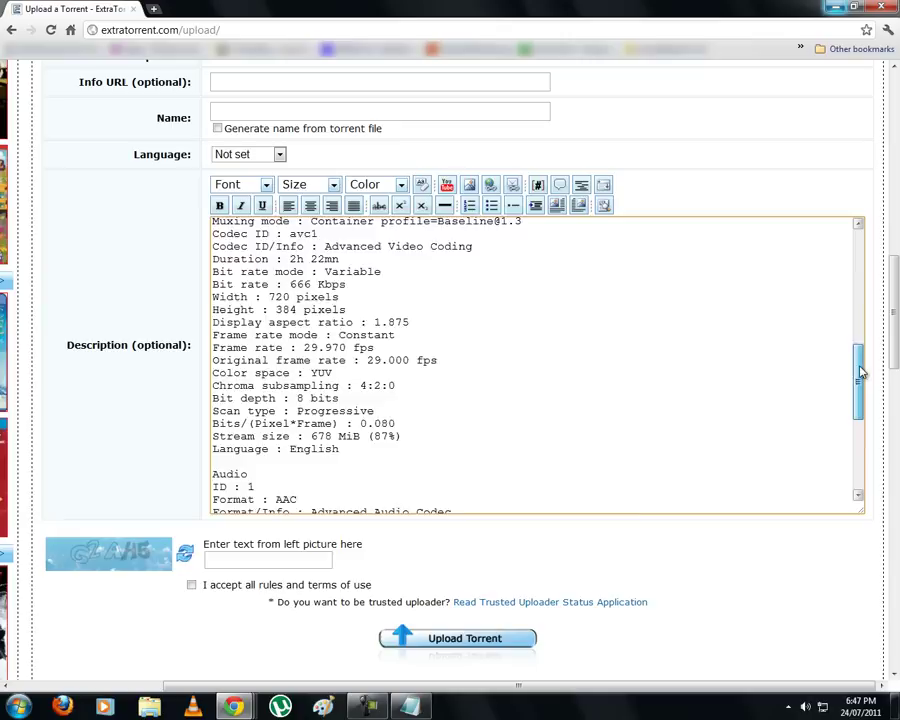
{"action": "left_click_drag", "start_coordinate": [860, 372], "coordinate": [860, 277]}
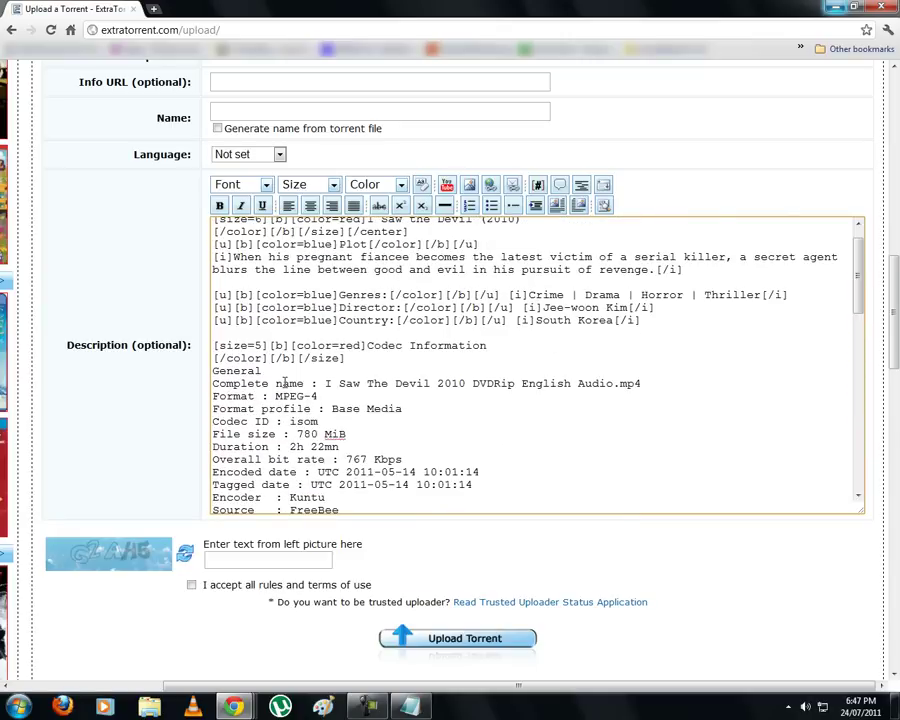
{"action": "left_click_drag", "start_coordinate": [211, 372], "coordinate": [340, 512]}
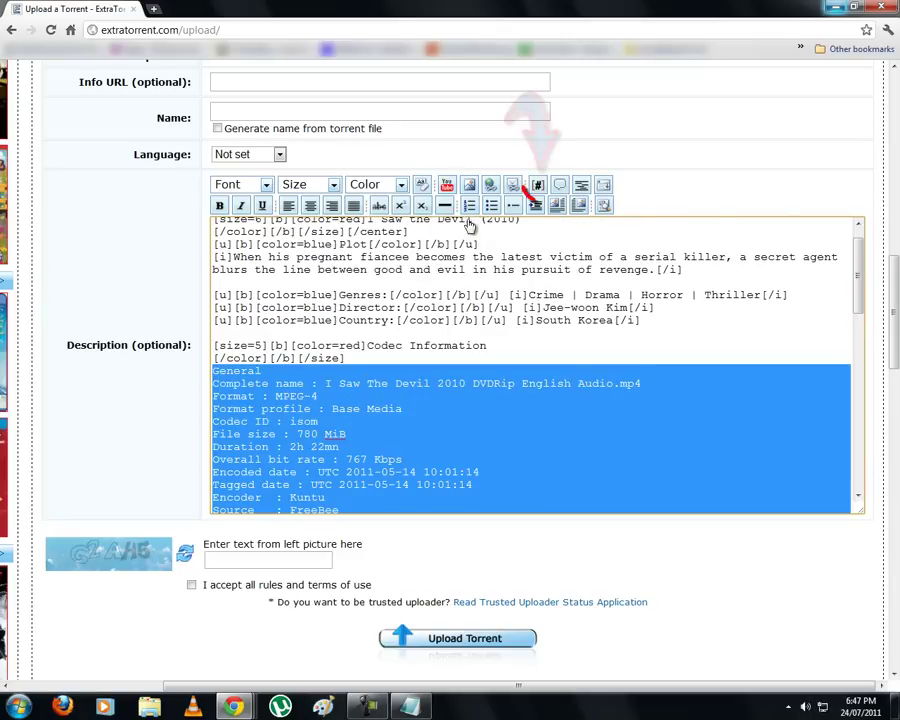
{"action": "left_click", "coordinate": [538, 187]}
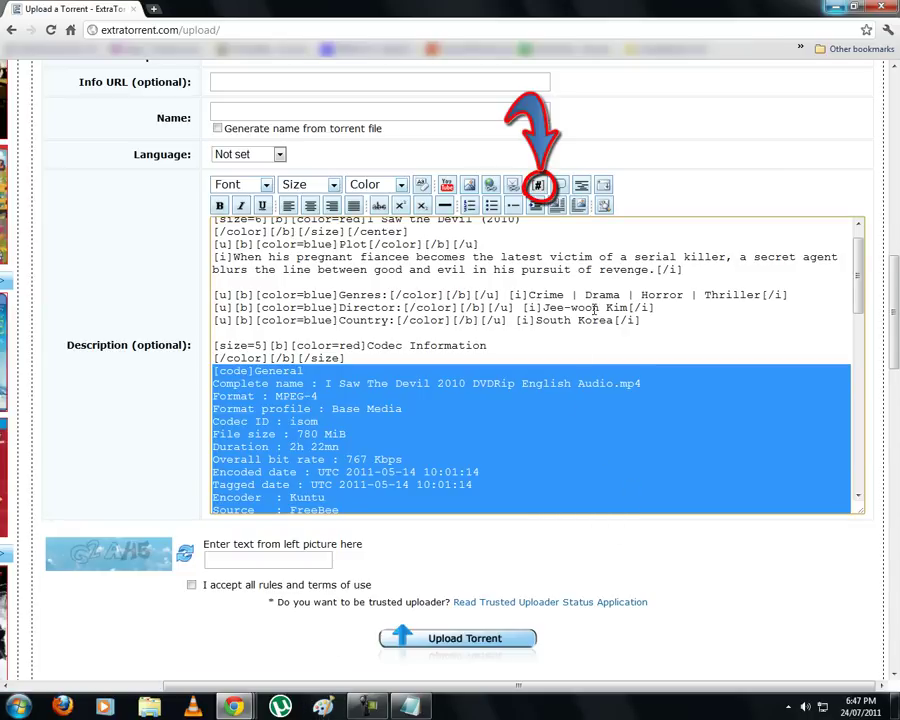
{"action": "left_click", "coordinate": [604, 205]}
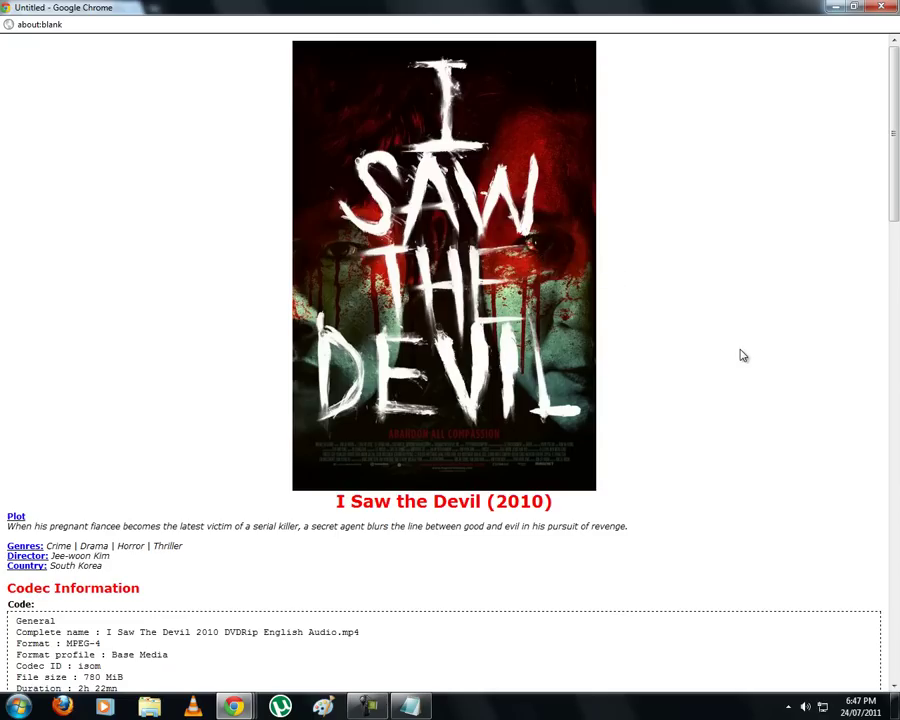
- Review the preview's poster, code box, trailer, IMDB link and screenshots, then return to the upload form
{"action": "scroll", "coordinate": [738, 354], "scroll_direction": "down", "scroll_amount": 4}
{"action": "scroll", "coordinate": [743, 355], "scroll_direction": "down", "scroll_amount": 1}
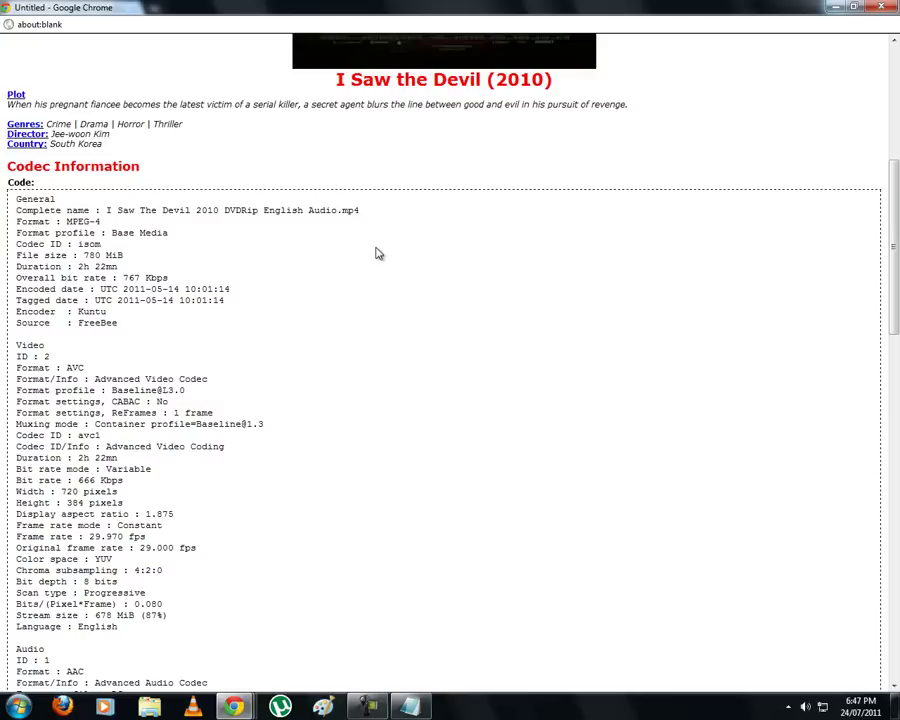
{"action": "scroll", "coordinate": [374, 258], "scroll_direction": "down", "scroll_amount": 5}
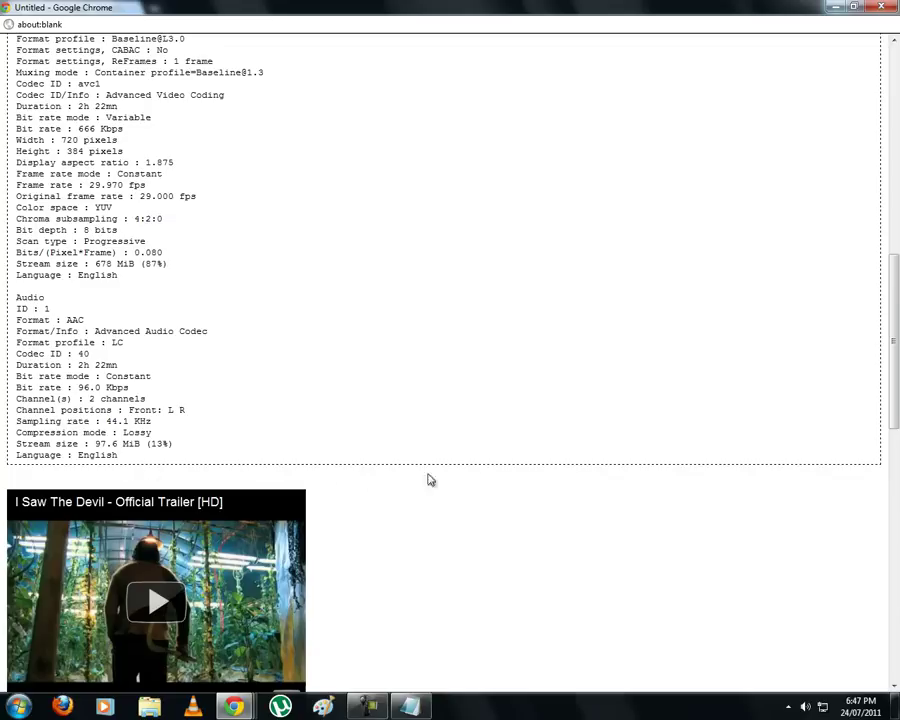
{"action": "scroll", "coordinate": [747, 376], "scroll_direction": "up", "scroll_amount": 5}
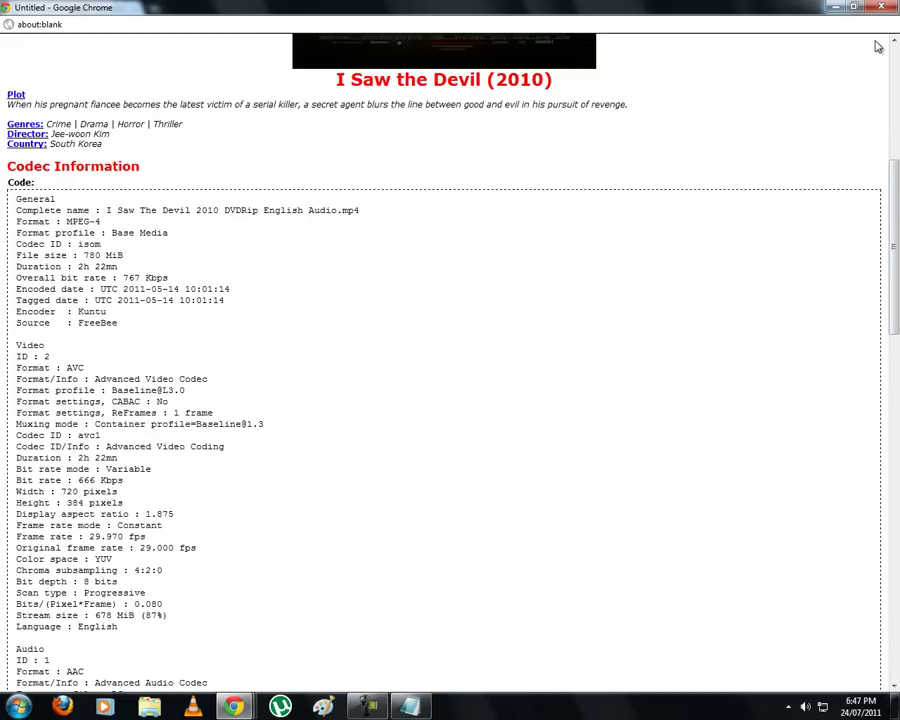
{"action": "double_click", "coordinate": [616, 14]}
{"action": "scroll", "coordinate": [367, 415], "scroll_direction": "down", "scroll_amount": 3}
{"action": "scroll", "coordinate": [367, 415], "scroll_direction": "down", "scroll_amount": 4}
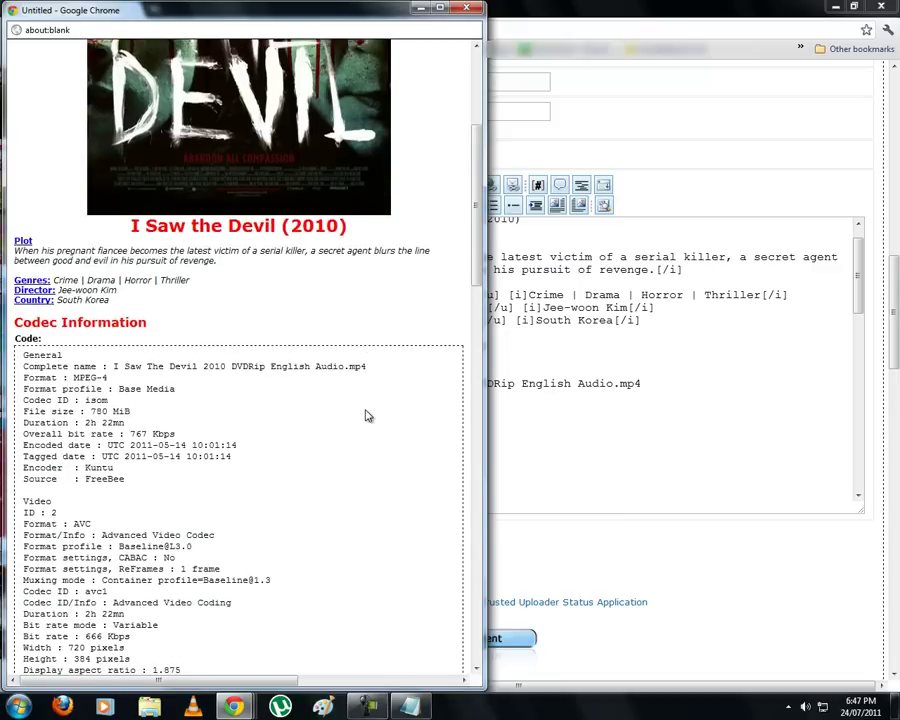
{"action": "scroll", "coordinate": [366, 414], "scroll_direction": "down", "scroll_amount": 5}
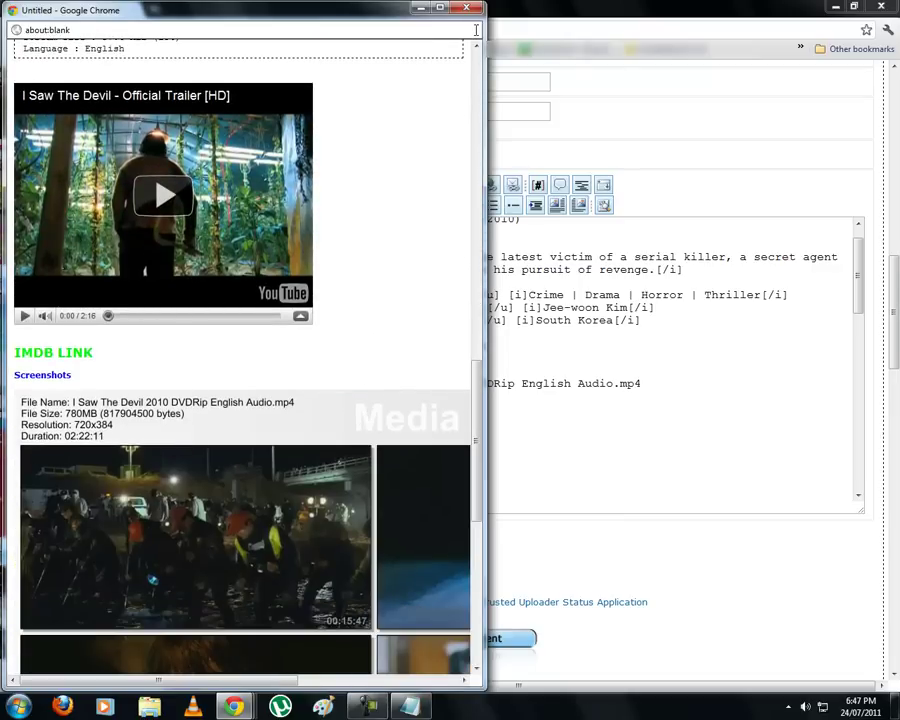
{"action": "left_click", "coordinate": [594, 395]}
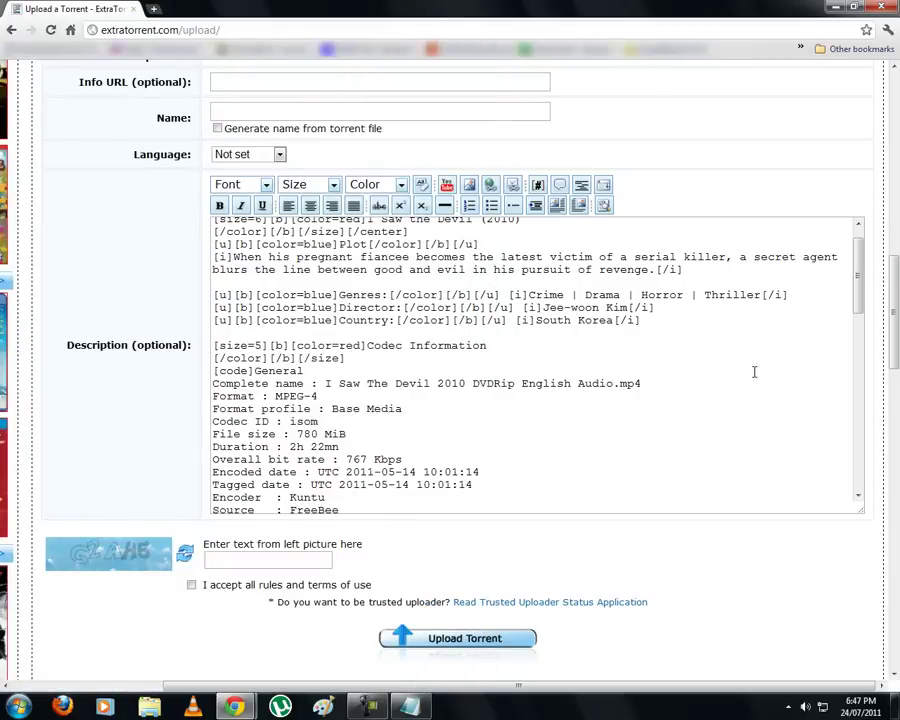
- Select the final [img] screenshot line at the bottom of the description
{"action": "left_click_drag", "start_coordinate": [857, 283], "coordinate": [857, 470]}
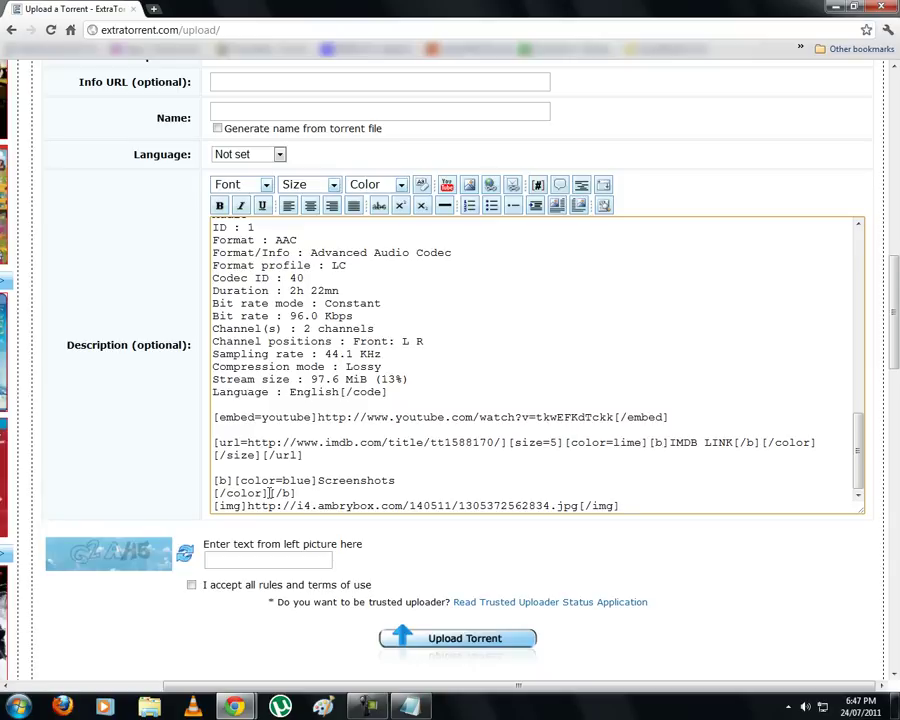
{"action": "left_click", "coordinate": [213, 506], "text": "shift"}
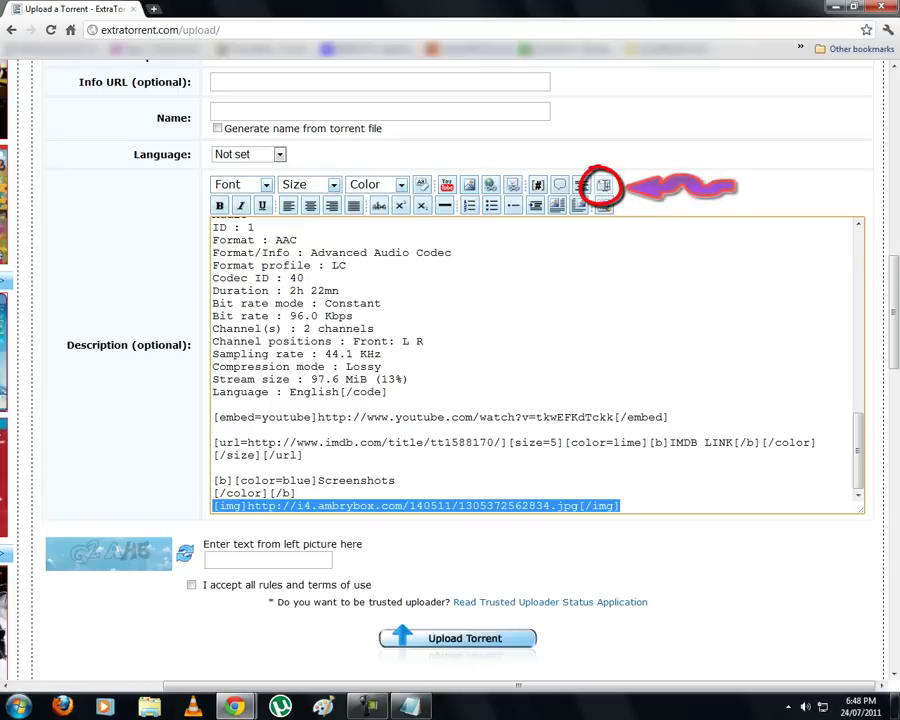
- Wrap the screenshot image line in a spoiler titled 'ScreenShots'
{"action": "left_click", "coordinate": [604, 186]}
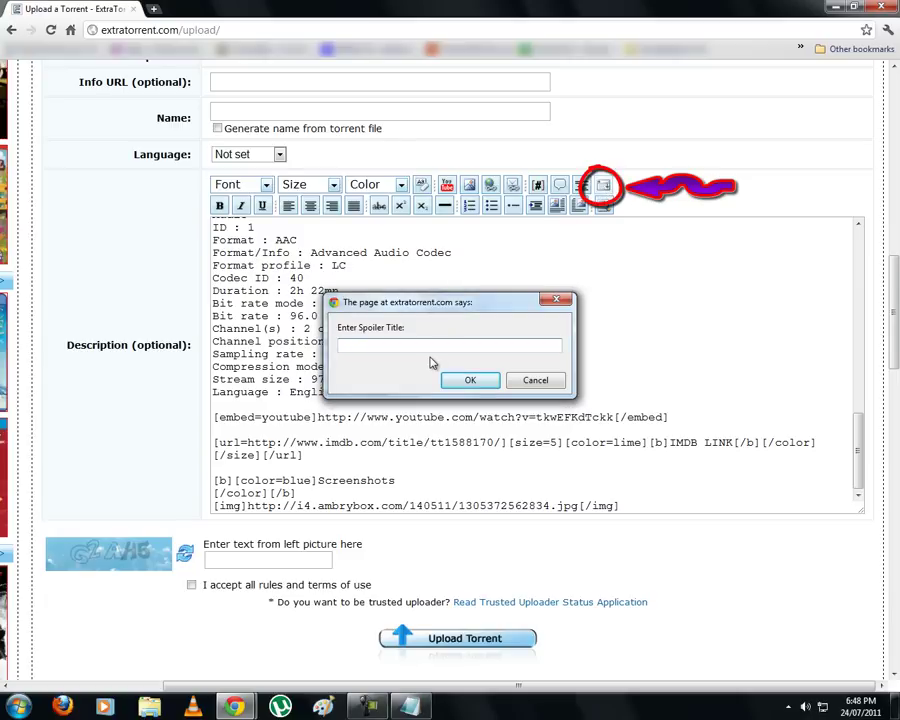
{"action": "type", "text": "ScreenS"}
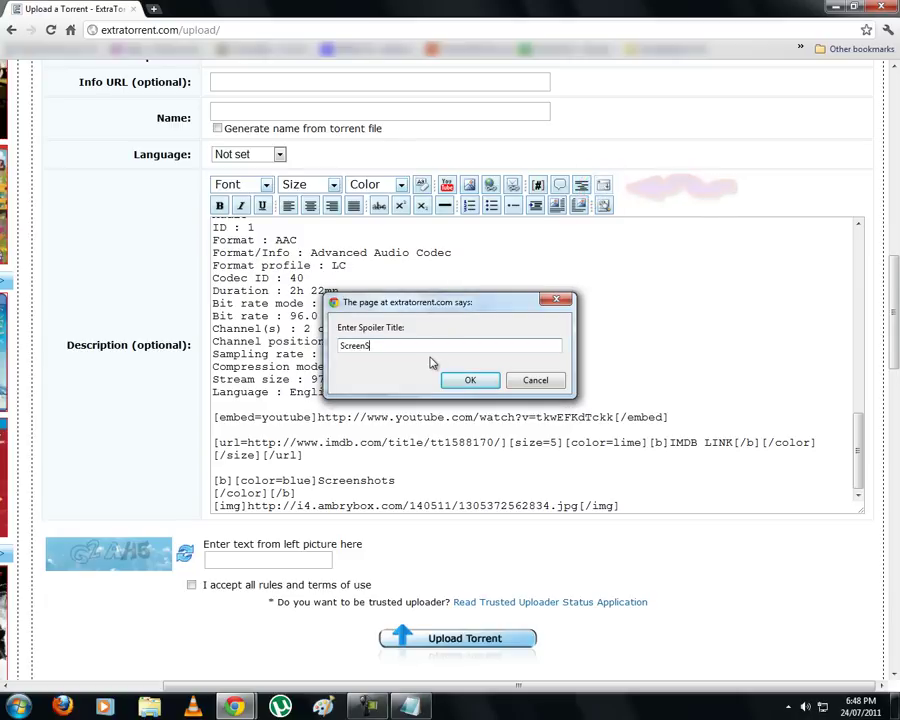
{"action": "type", "text": "hots"}
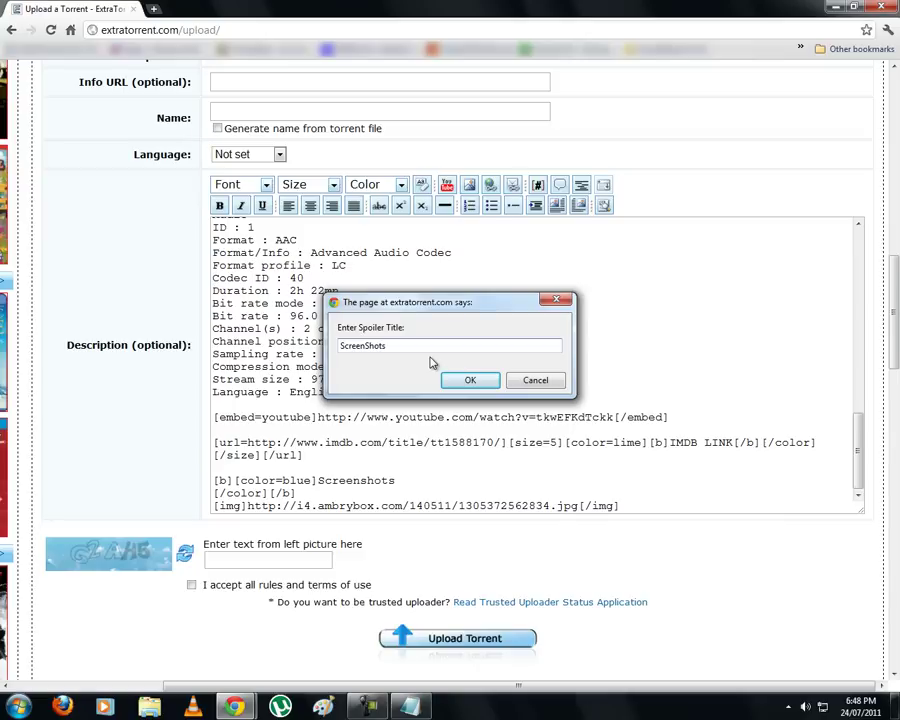
{"action": "left_click", "coordinate": [470, 380]}
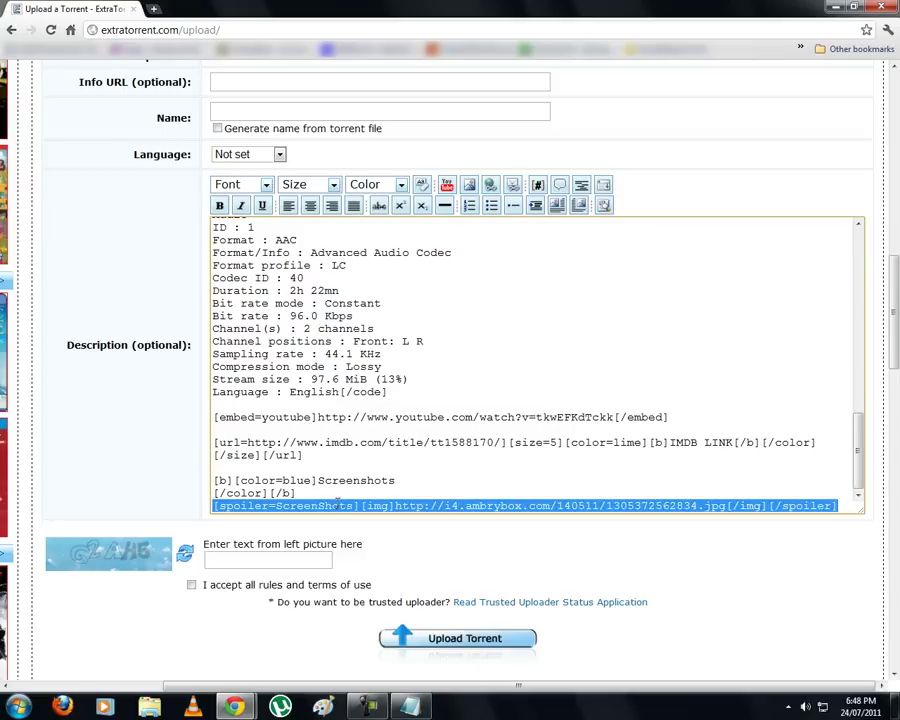
- Delete the blue Screenshots heading, move the ScreenShots spoiler above the trailer, and preview
{"action": "left_click_drag", "start_coordinate": [296, 493], "coordinate": [213, 480]}
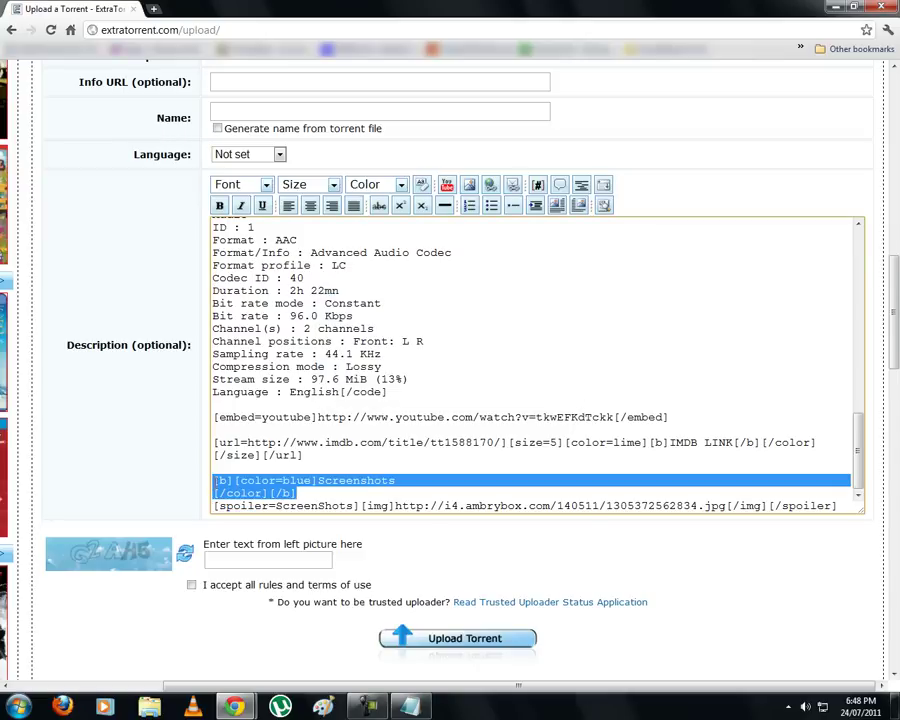
{"action": "key", "text": "BackSpace"}
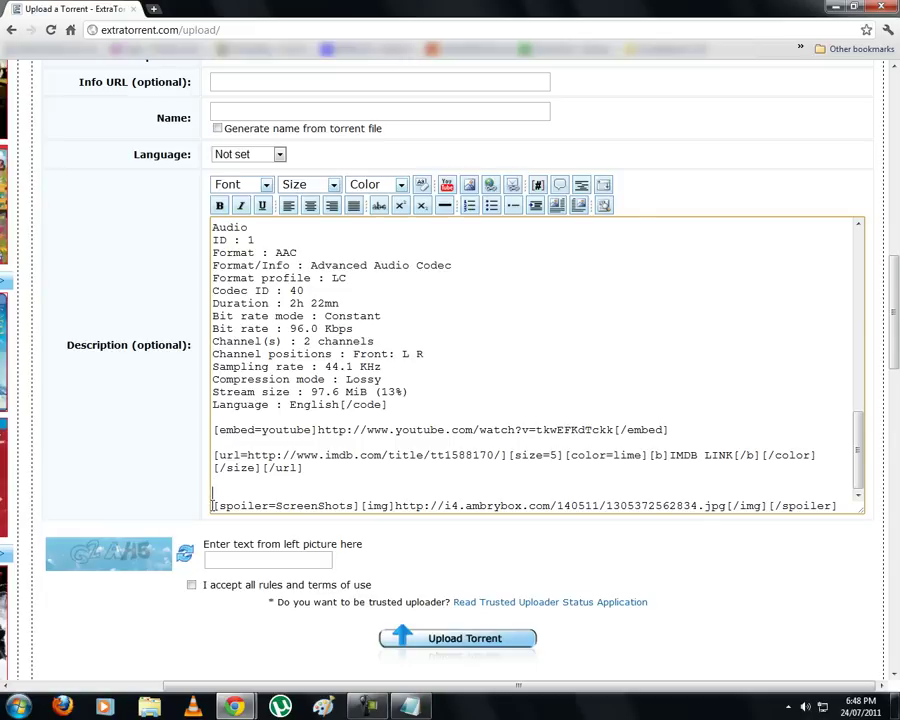
{"action": "triple_click", "coordinate": [843, 506]}
{"action": "key", "text": "ctrl+c"}
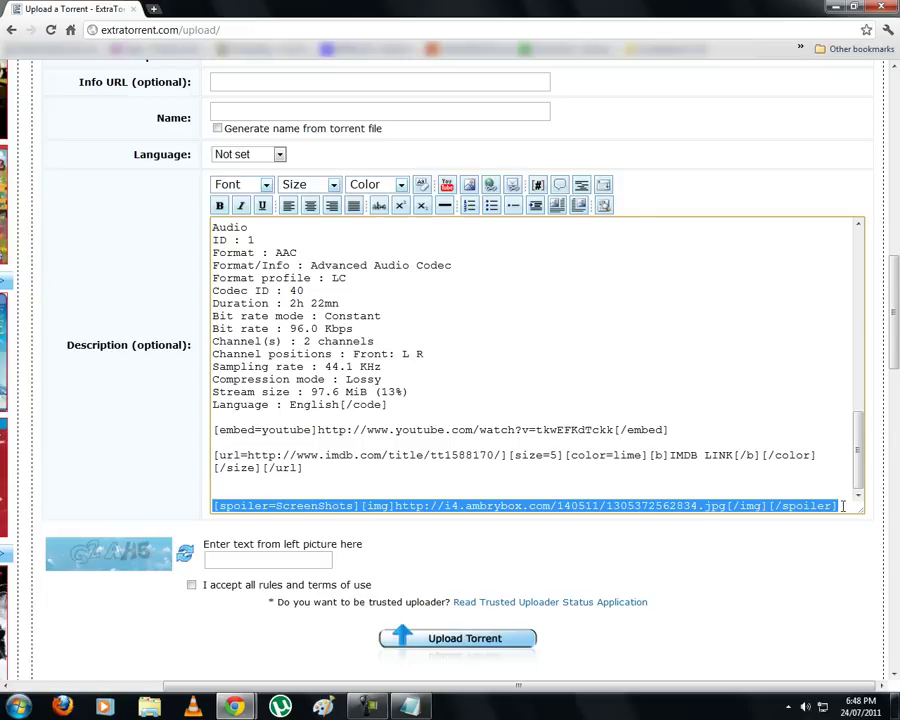
{"action": "key", "text": "BackSpace"}
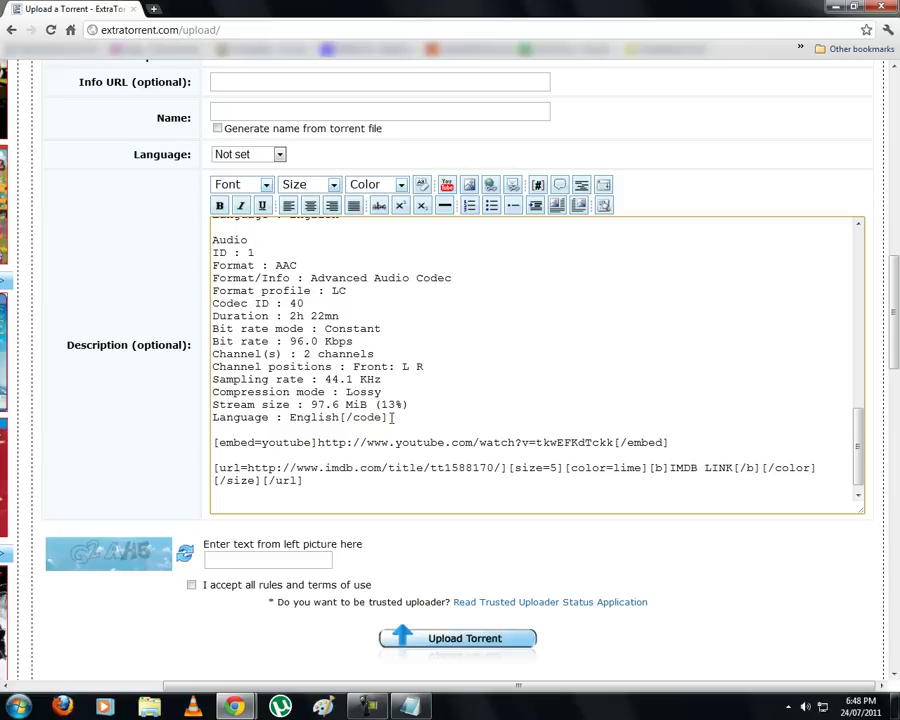
{"action": "key", "text": "ctrl+v"}
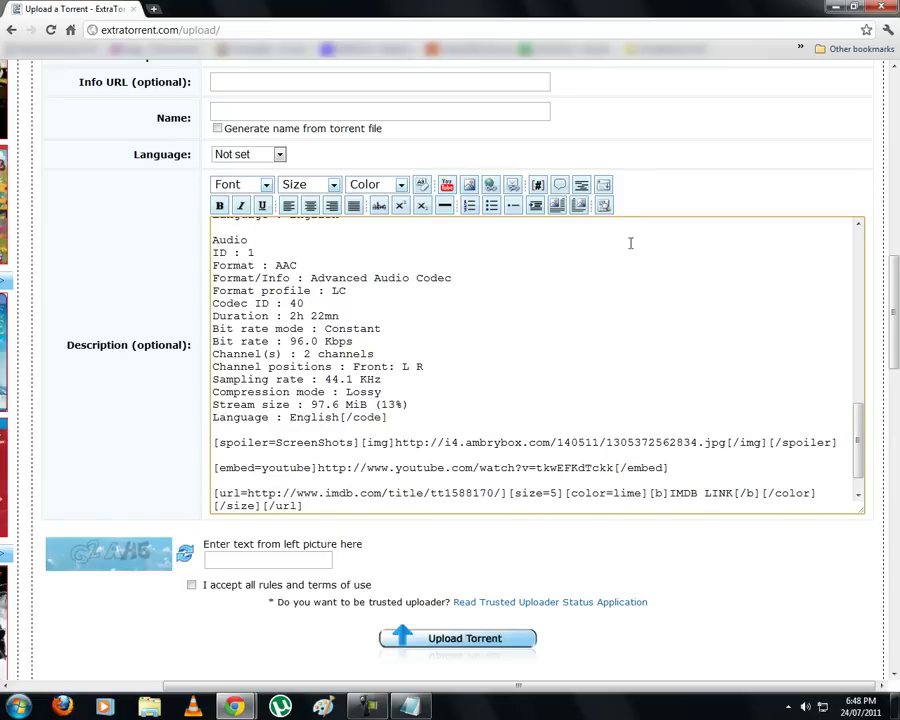
{"action": "left_click", "coordinate": [604, 206]}
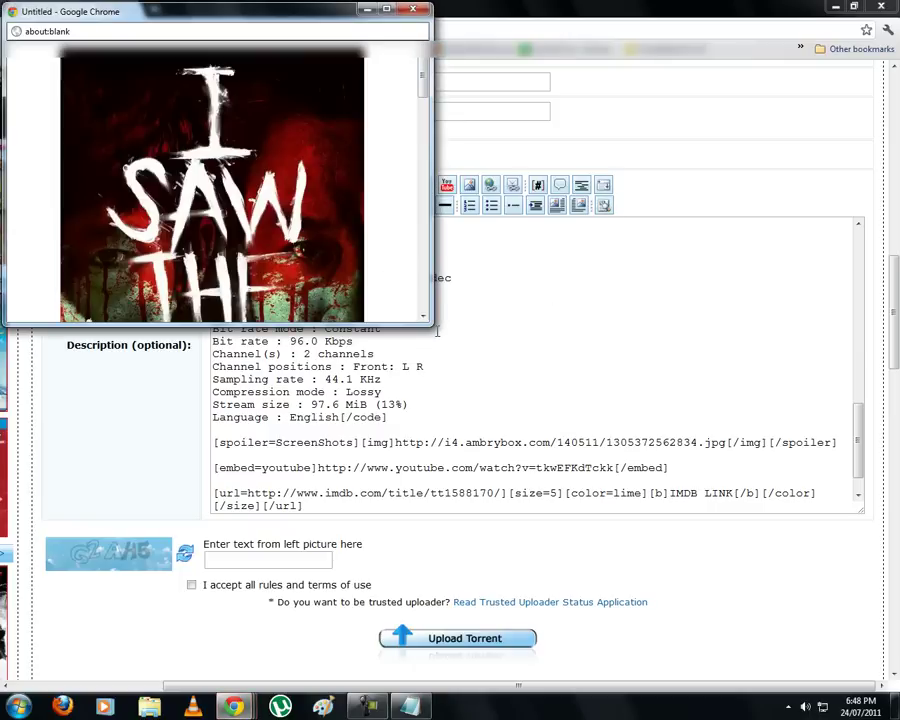
- Enlarge the preview and expand the ScreenShots spoiler to view the screenshot thumbnails
{"action": "left_click_drag", "start_coordinate": [432, 325], "coordinate": [880, 700]}
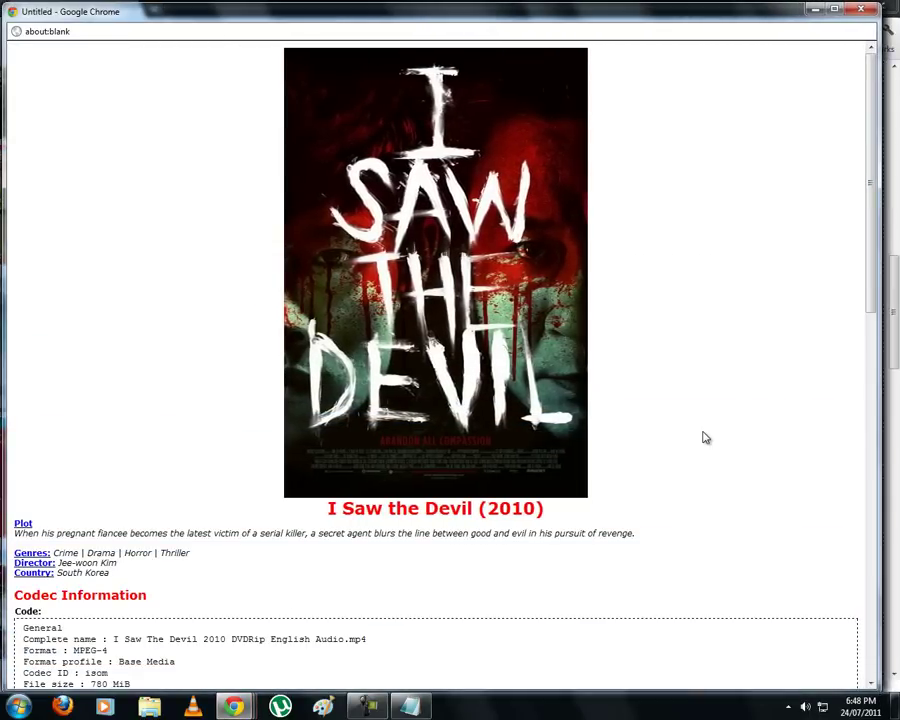
{"action": "scroll", "coordinate": [703, 436], "scroll_direction": "down", "scroll_amount": 3}
{"action": "scroll", "coordinate": [703, 436], "scroll_direction": "down", "scroll_amount": 2}
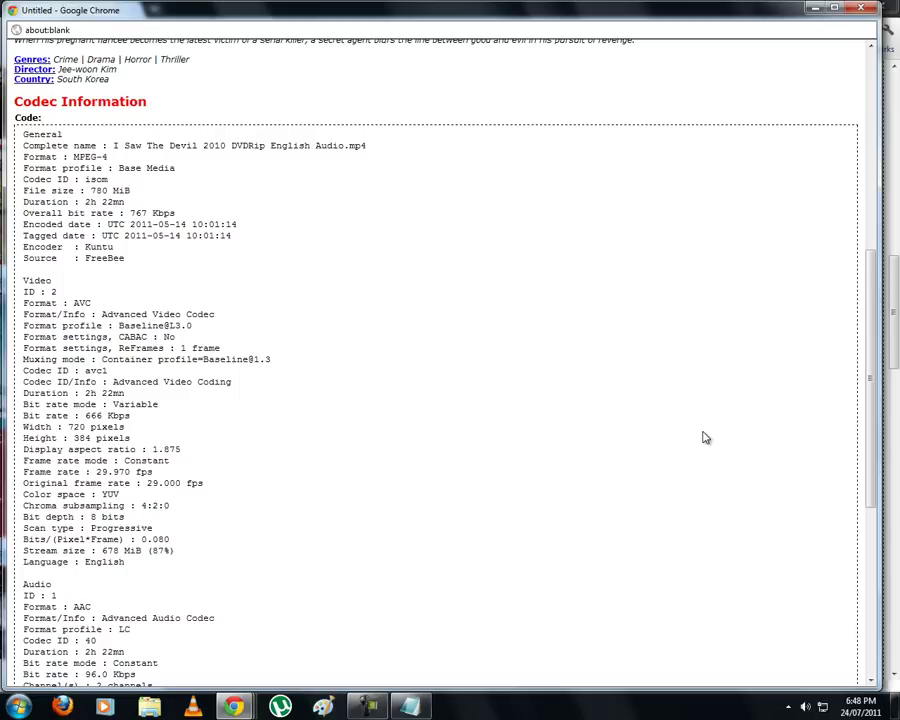
{"action": "scroll", "coordinate": [705, 437], "scroll_direction": "down", "scroll_amount": 4}
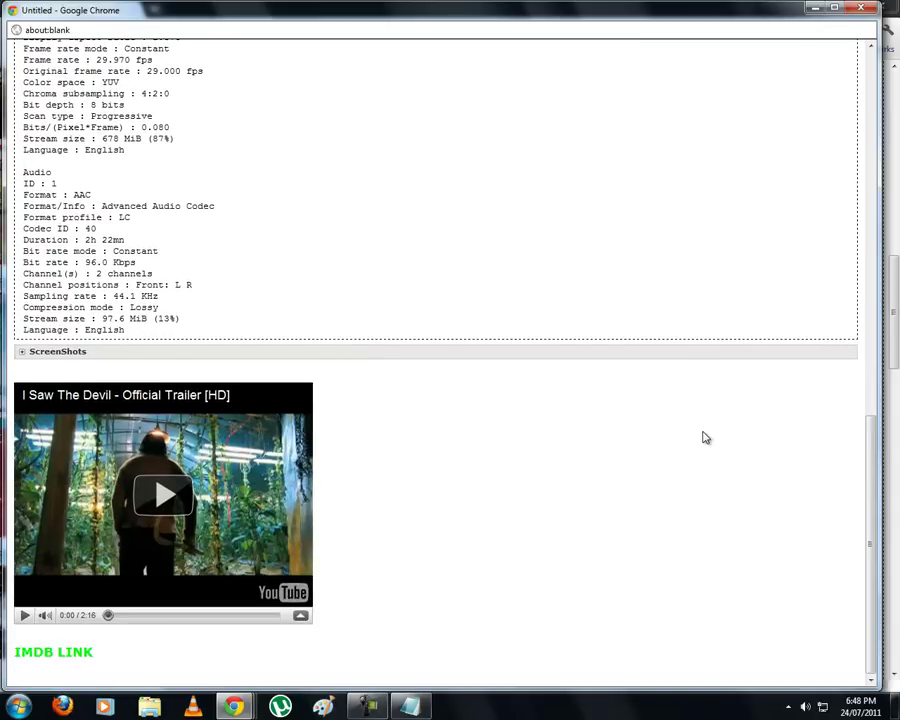
{"action": "left_click", "coordinate": [21, 355]}
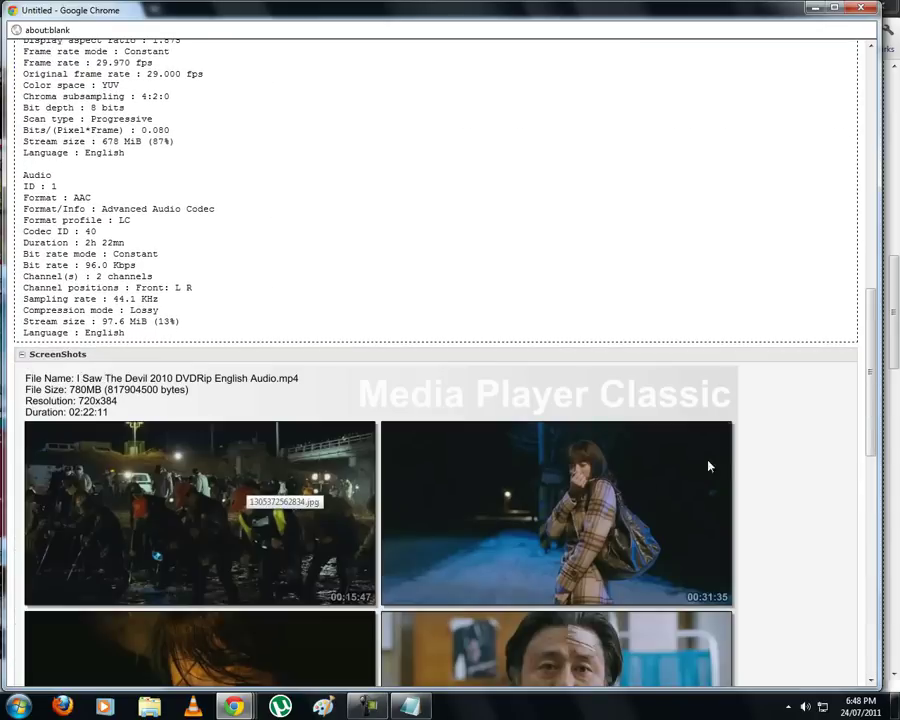
{"action": "scroll", "coordinate": [834, 422], "scroll_direction": "down", "scroll_amount": 2}
{"action": "scroll", "coordinate": [836, 424], "scroll_direction": "down", "scroll_amount": 1}
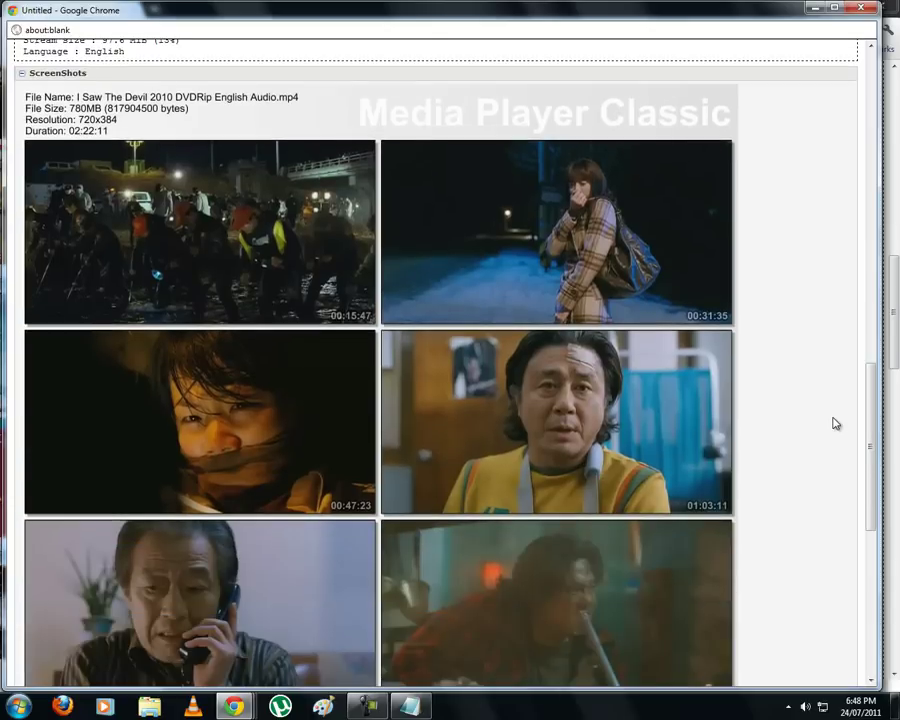
{"action": "scroll", "coordinate": [836, 424], "scroll_direction": "down", "scroll_amount": 3}
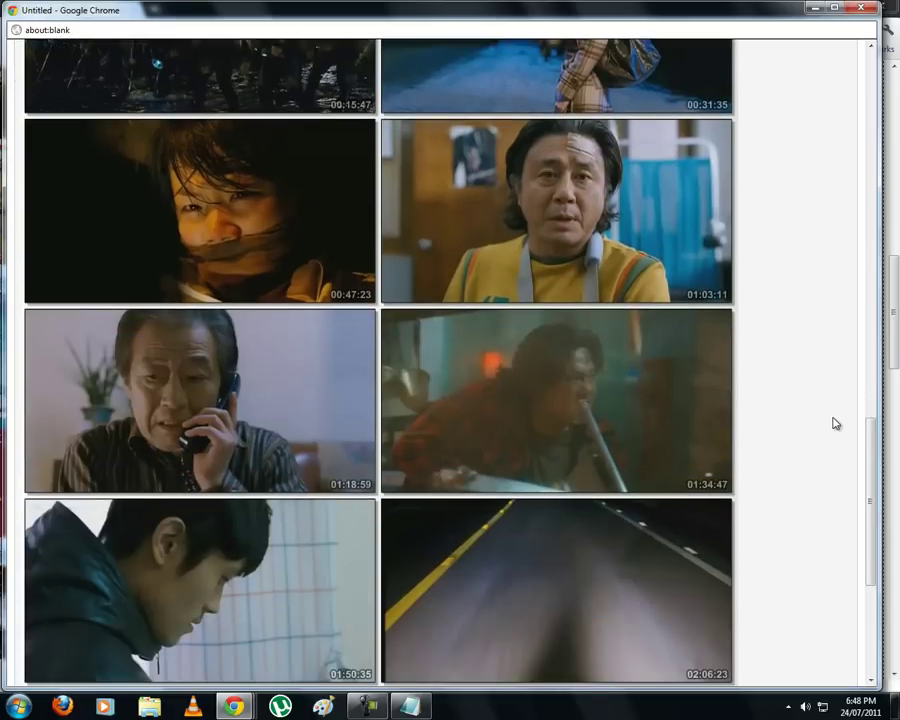
{"action": "scroll", "coordinate": [836, 424], "scroll_direction": "down", "scroll_amount": 4}
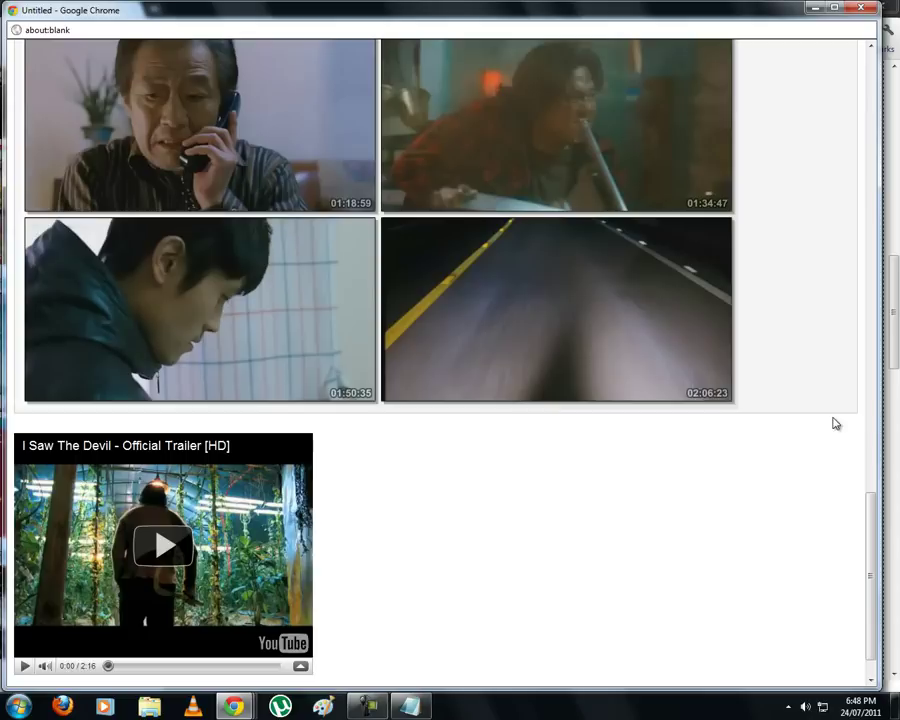
{"action": "scroll", "coordinate": [836, 424], "scroll_direction": "up", "scroll_amount": 7}
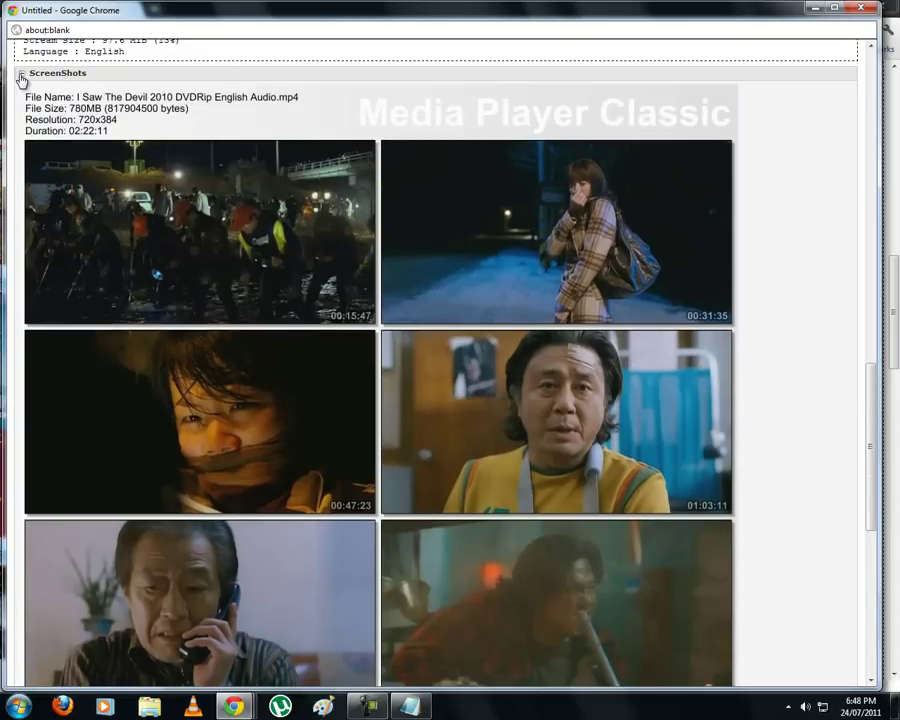
- Collapse the ScreenShots spoiler again and close the preview window
{"action": "left_click", "coordinate": [21, 75]}
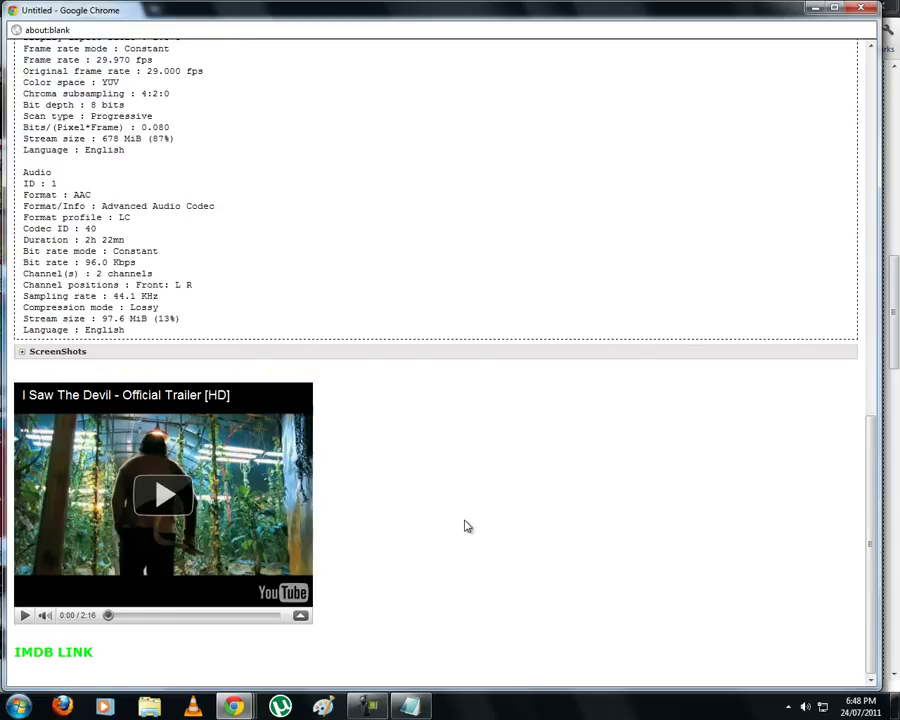
{"action": "scroll", "coordinate": [465, 526], "scroll_direction": "up", "scroll_amount": 7}
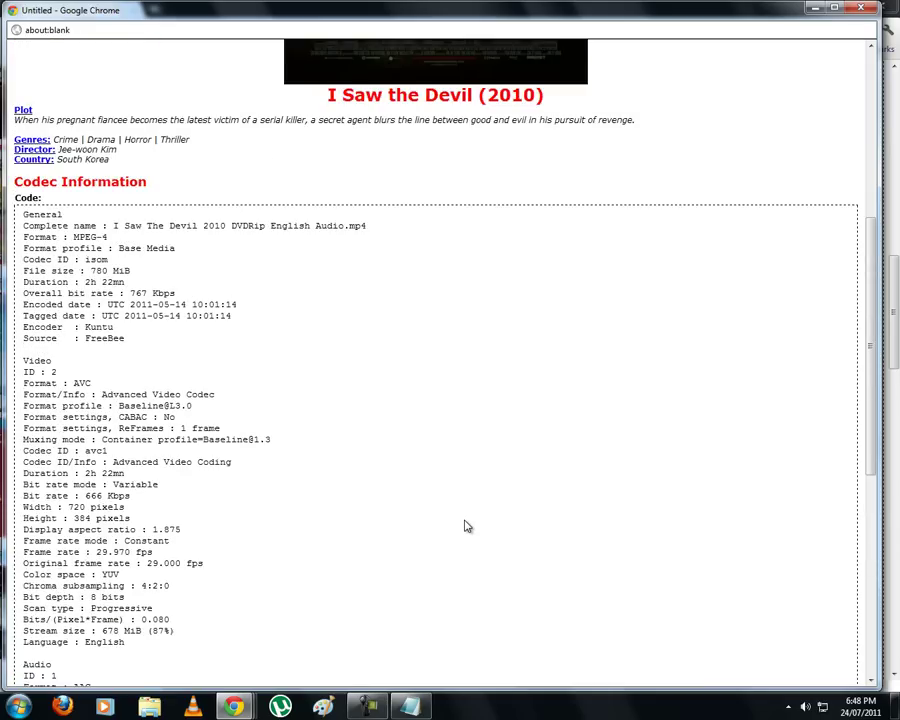
{"action": "scroll", "coordinate": [465, 526], "scroll_direction": "up", "scroll_amount": 6}
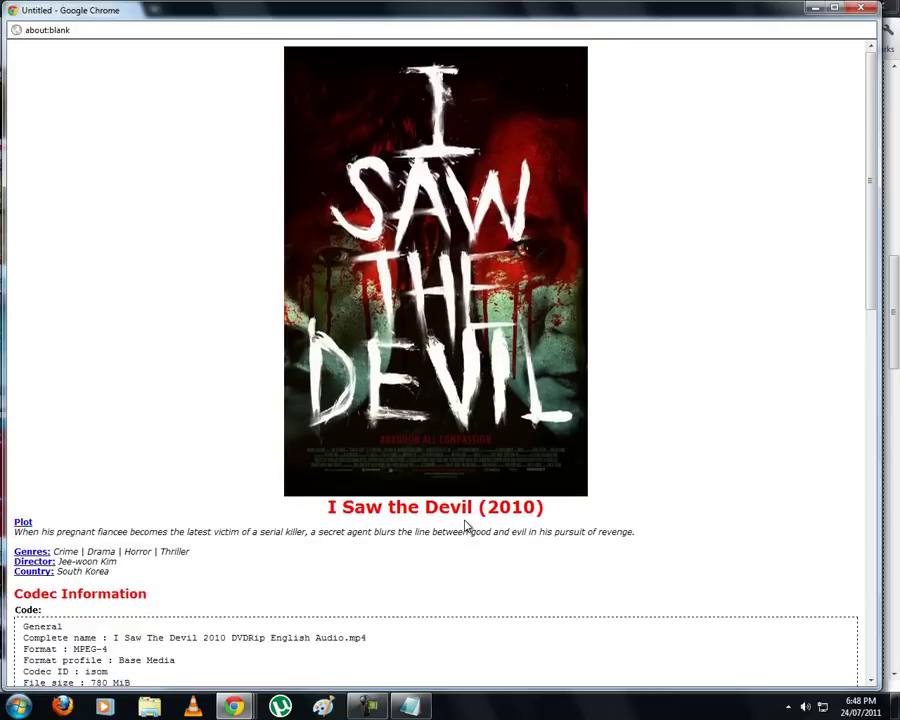
{"action": "left_click", "coordinate": [862, 10]}
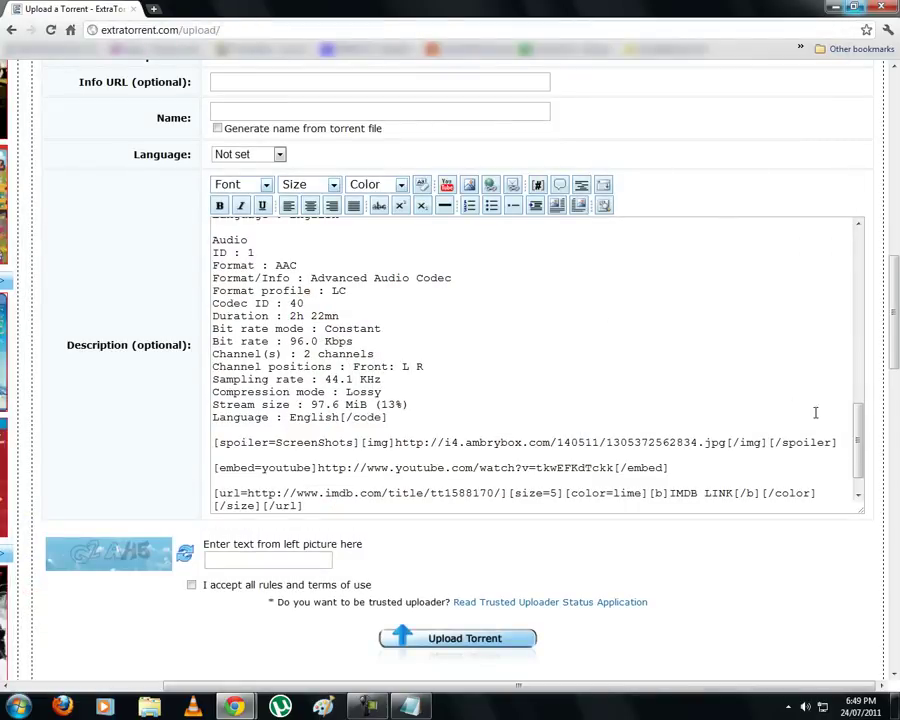
- Center the block from the Plot line through the Codec Information heading
{"action": "left_click_drag", "start_coordinate": [860, 454], "coordinate": [856, 266]}
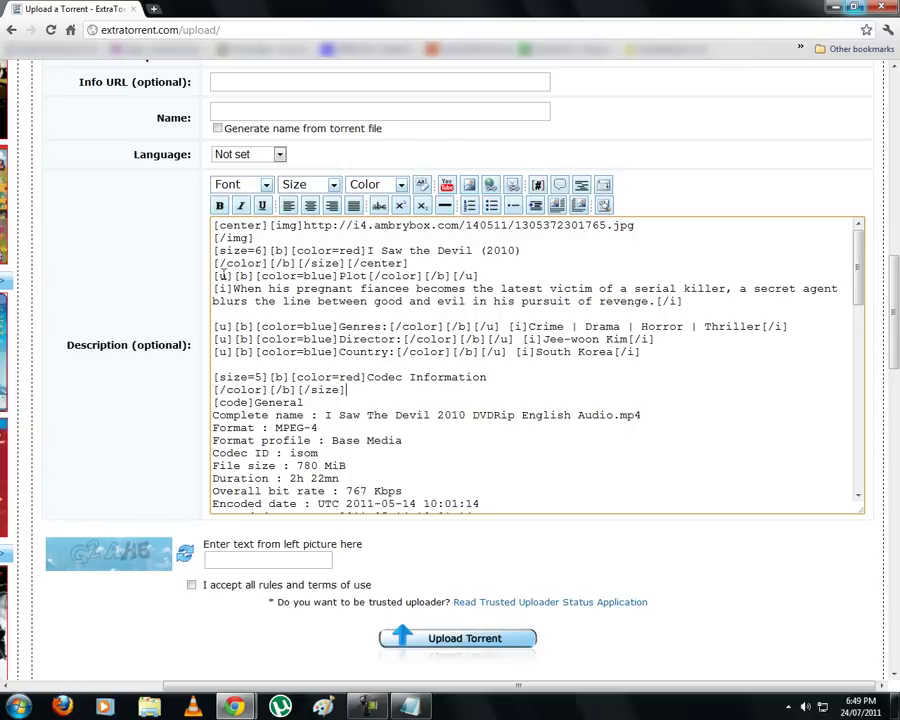
{"action": "left_click", "coordinate": [345, 390], "text": "shift"}
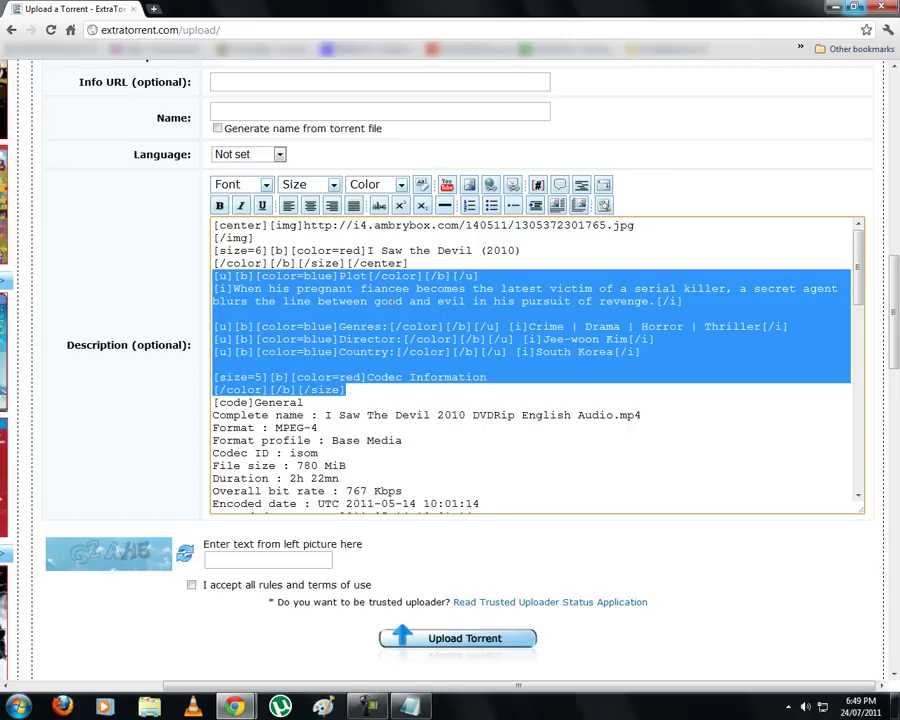
{"action": "left_click", "coordinate": [311, 206]}
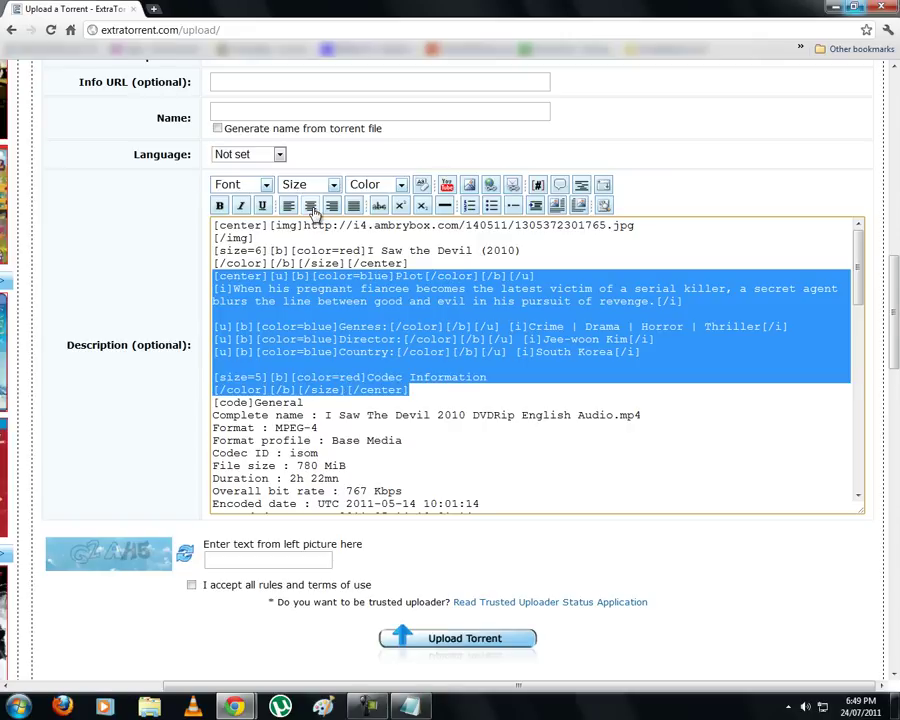
- Center the spoiler, trailer and IMDB link lines, then preview the description
{"action": "left_click_drag", "start_coordinate": [864, 277], "coordinate": [858, 486]}
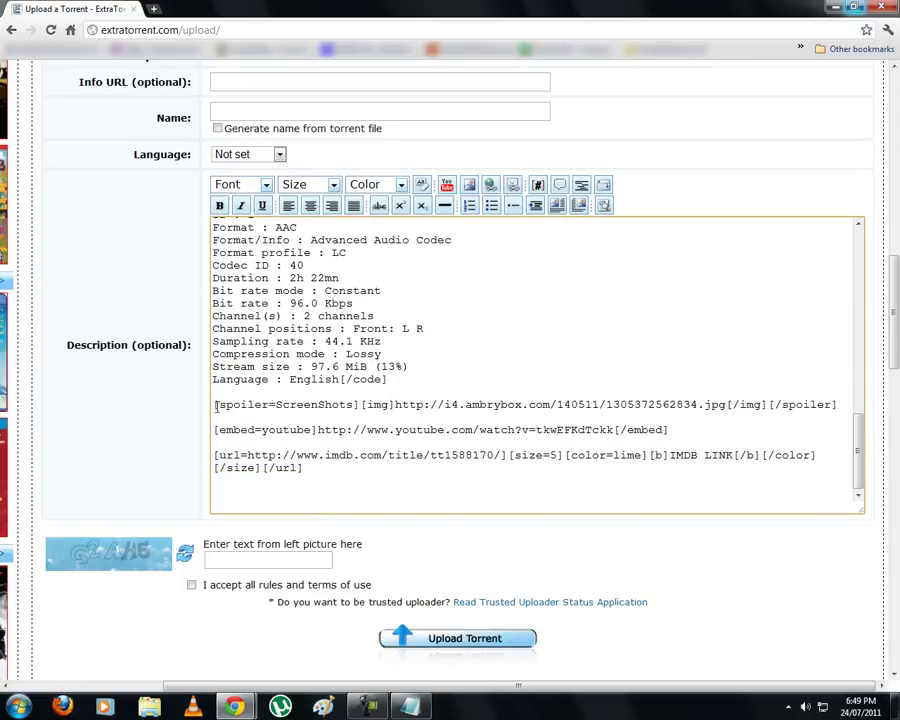
{"action": "left_click", "coordinate": [314, 469], "text": "shift"}
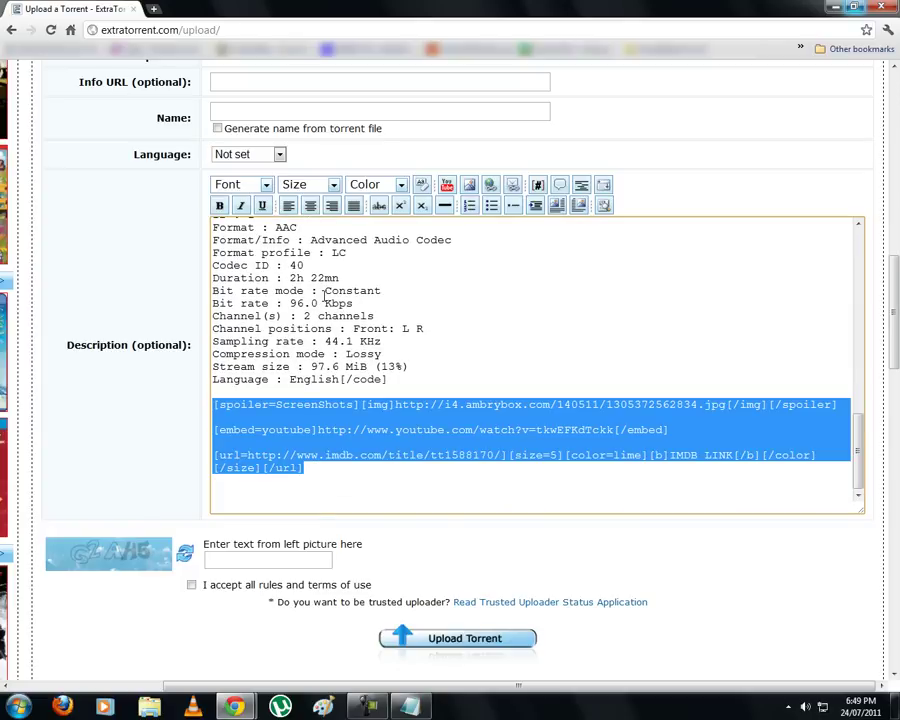
{"action": "left_click", "coordinate": [309, 208]}
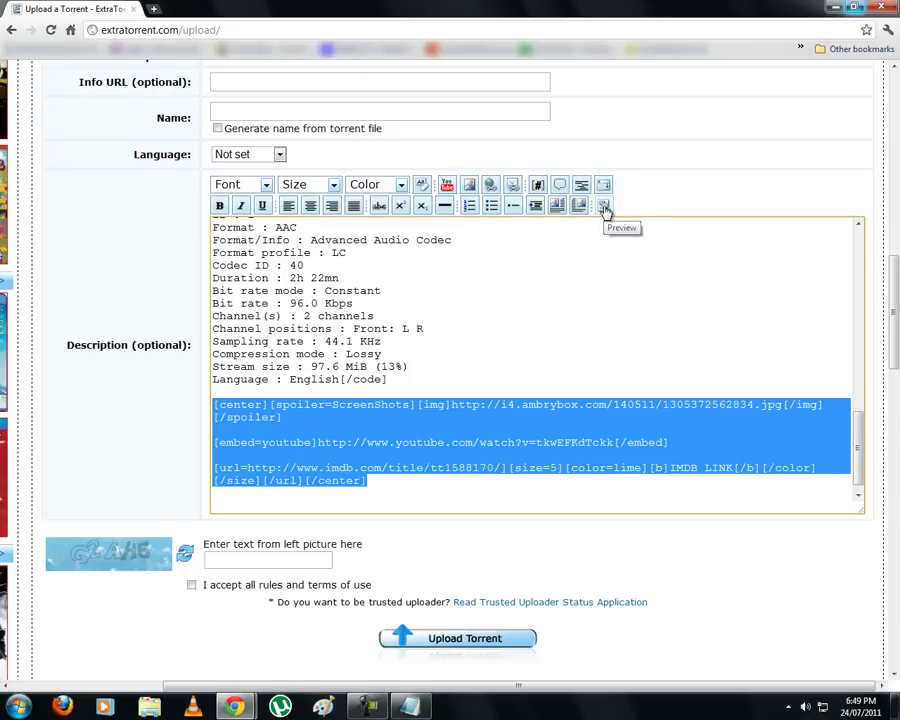
{"action": "left_click", "coordinate": [604, 208]}
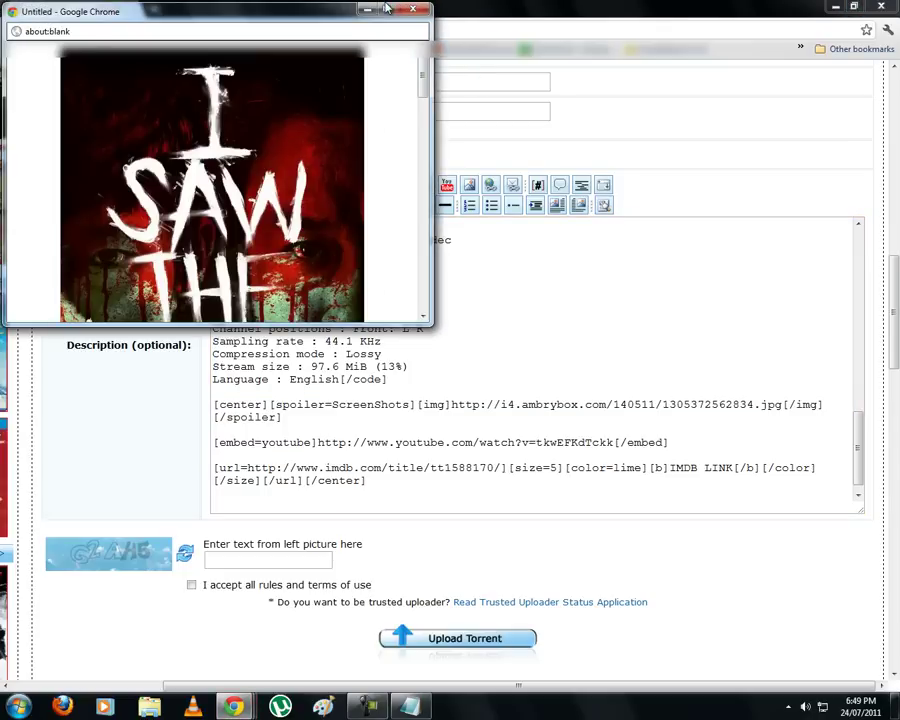
- Maximize the preview to check the centered title, trailer and IMDB LINK, then return to the upload page
{"action": "left_click", "coordinate": [389, 9]}
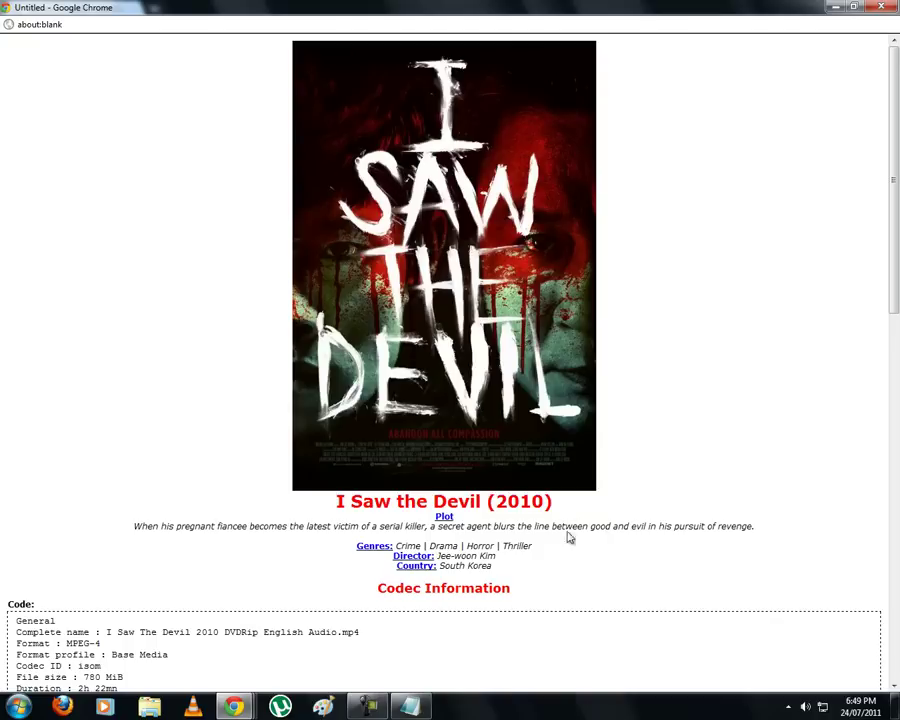
{"action": "scroll", "coordinate": [562, 586], "scroll_direction": "down", "scroll_amount": 3}
{"action": "scroll", "coordinate": [562, 586], "scroll_direction": "down", "scroll_amount": 10}
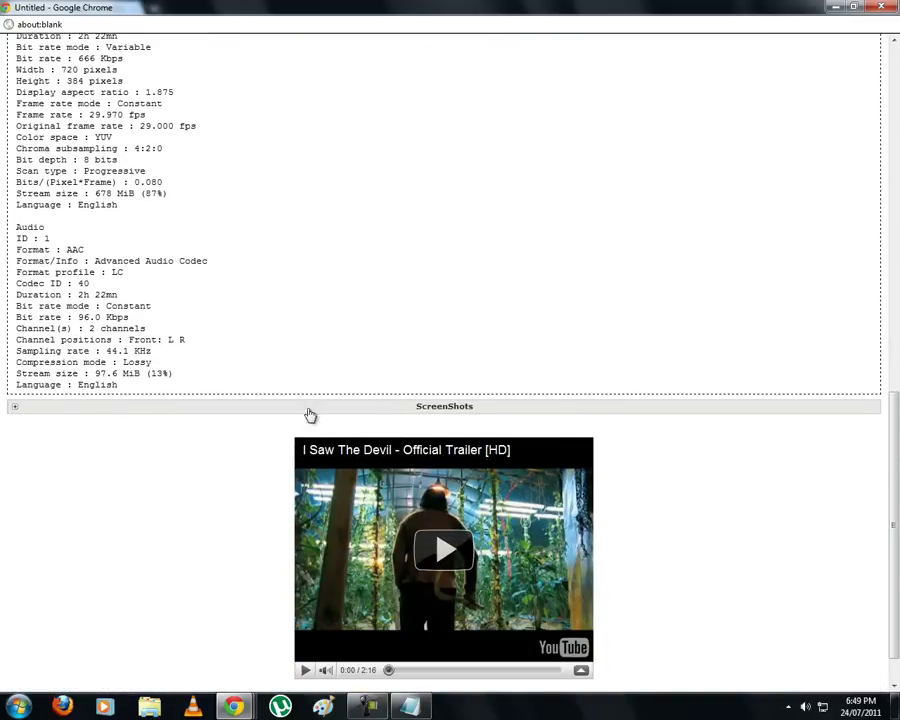
{"action": "scroll", "coordinate": [665, 476], "scroll_direction": "down", "scroll_amount": 1}
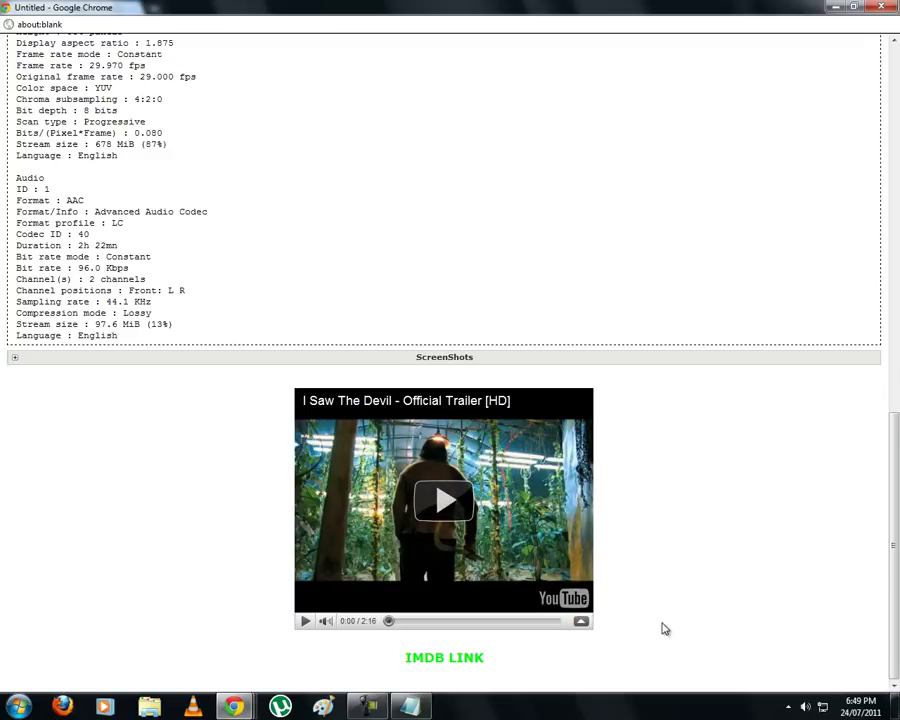
{"action": "scroll", "coordinate": [663, 629], "scroll_direction": "up", "scroll_amount": 10}
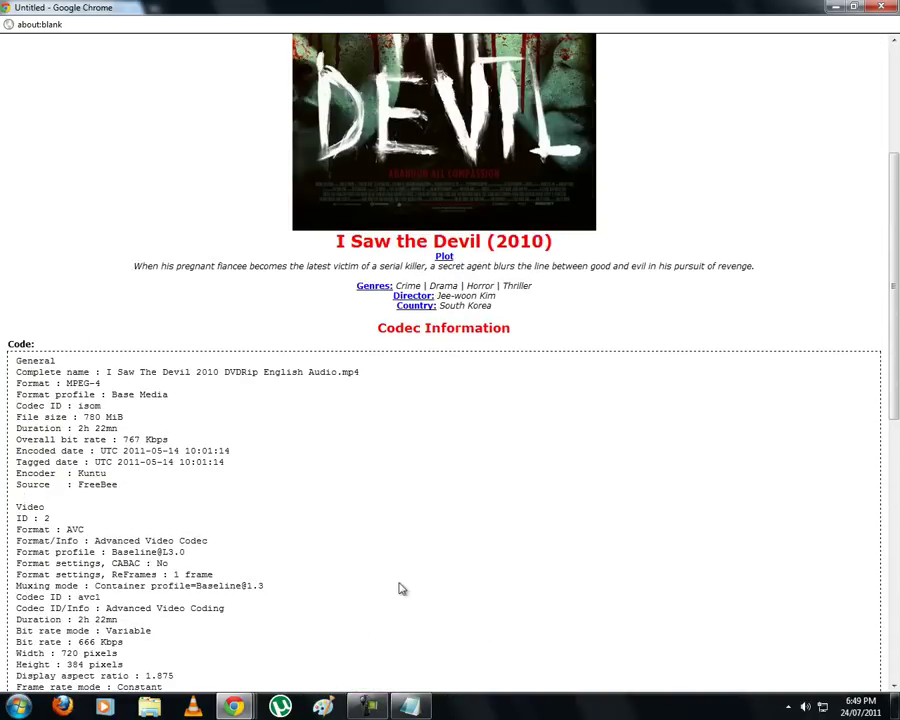
{"action": "mouse_move", "coordinate": [240, 709]}
{"action": "left_click", "coordinate": [120, 605]}
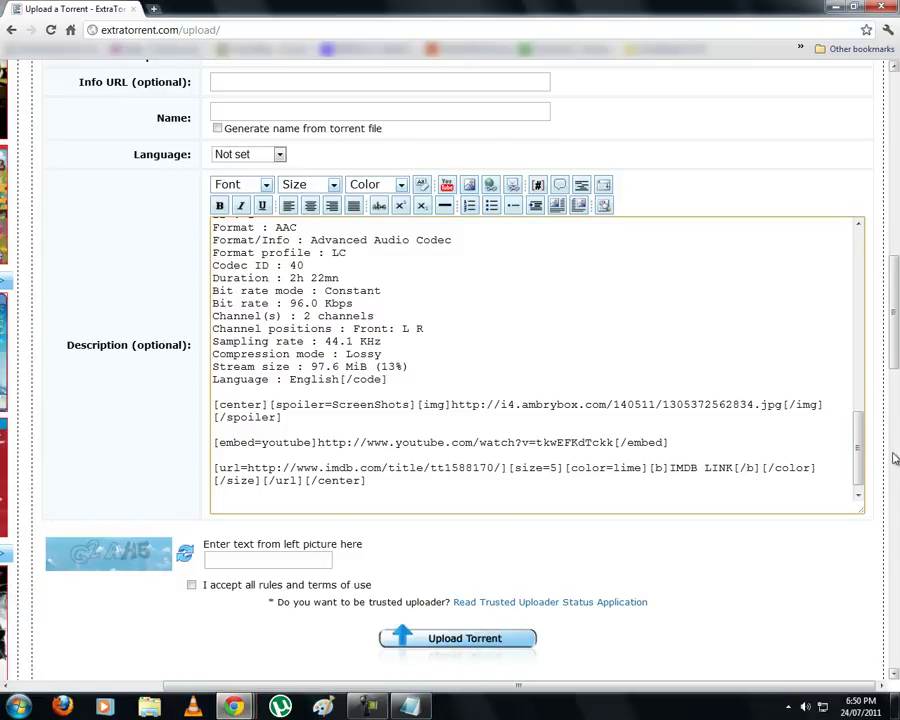
- Undo the [code] tags wrapped around the codec details, then deselect the text
{"action": "left_click", "coordinate": [858, 390]}
{"action": "left_click_drag", "start_coordinate": [864, 378], "coordinate": [869, 263]}
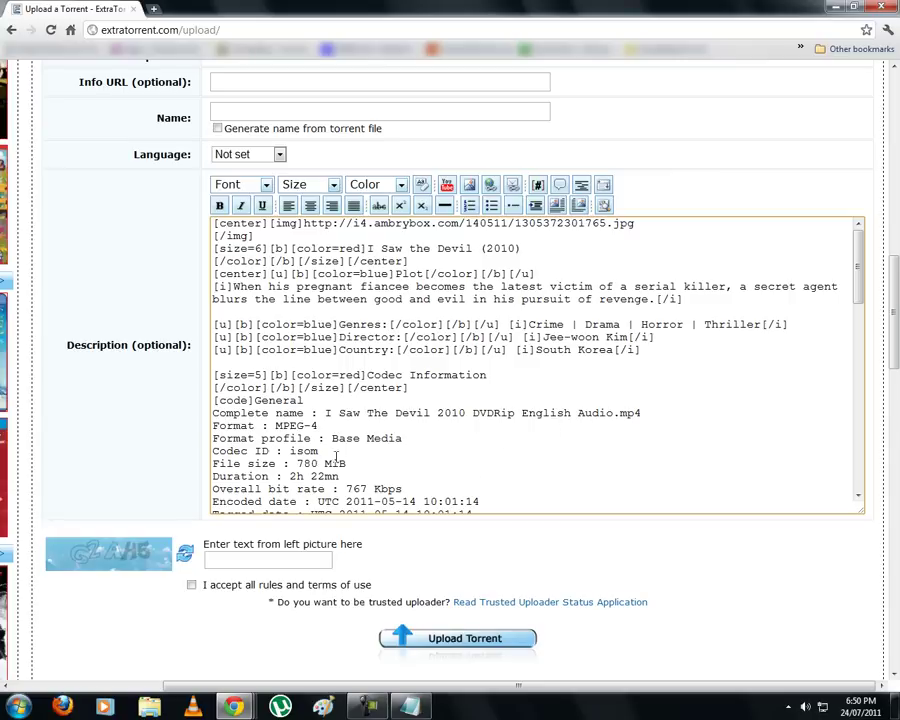
{"action": "scroll", "coordinate": [552, 434], "scroll_direction": "down", "scroll_amount": 8}
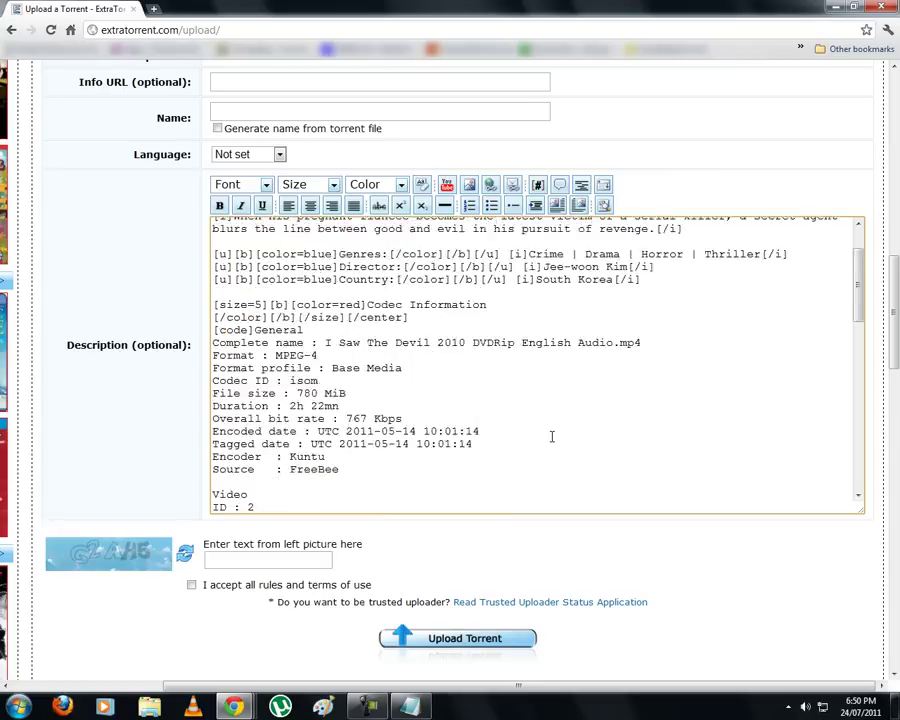
{"action": "scroll", "coordinate": [365, 407], "scroll_direction": "down", "scroll_amount": 8}
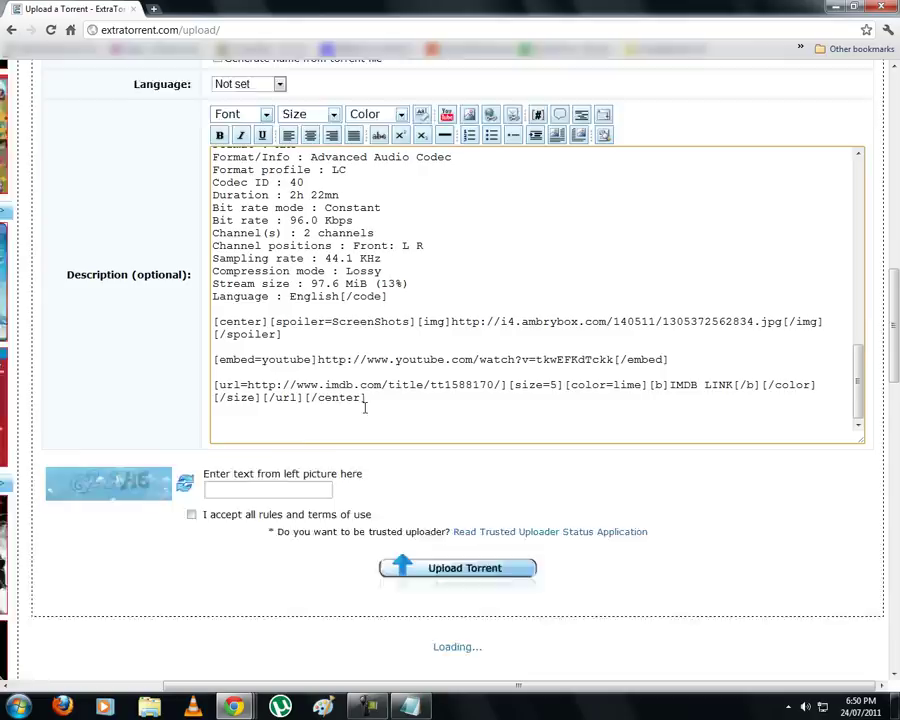
{"action": "left_click", "coordinate": [389, 226]}
{"action": "key", "text": "shift+Up"}
{"action": "key", "text": "shift+Up"}
{"action": "key", "text": "shift+Up"}
{"action": "key", "text": "shift+Up"}
{"action": "key", "text": "shift+Up"}
{"action": "key", "text": "shift+Up"}
{"action": "key", "text": "shift+Up"}
{"action": "key", "text": "shift+Up"}
{"action": "key", "text": "shift+Up"}
{"action": "key", "text": "shift+Up"}
{"action": "key", "text": "shift+Up"}
{"action": "key", "text": "shift+Up"}
{"action": "key", "text": "shift+Up"}
{"action": "key", "text": "shift+Up"}
{"action": "key", "text": "shift+Up"}
{"action": "key", "text": "shift+Up"}
{"action": "key", "text": "shift+Up"}
{"action": "key", "text": "shift+Up"}
{"action": "key", "text": "shift+Up"}
{"action": "key", "text": "shift+Up"}
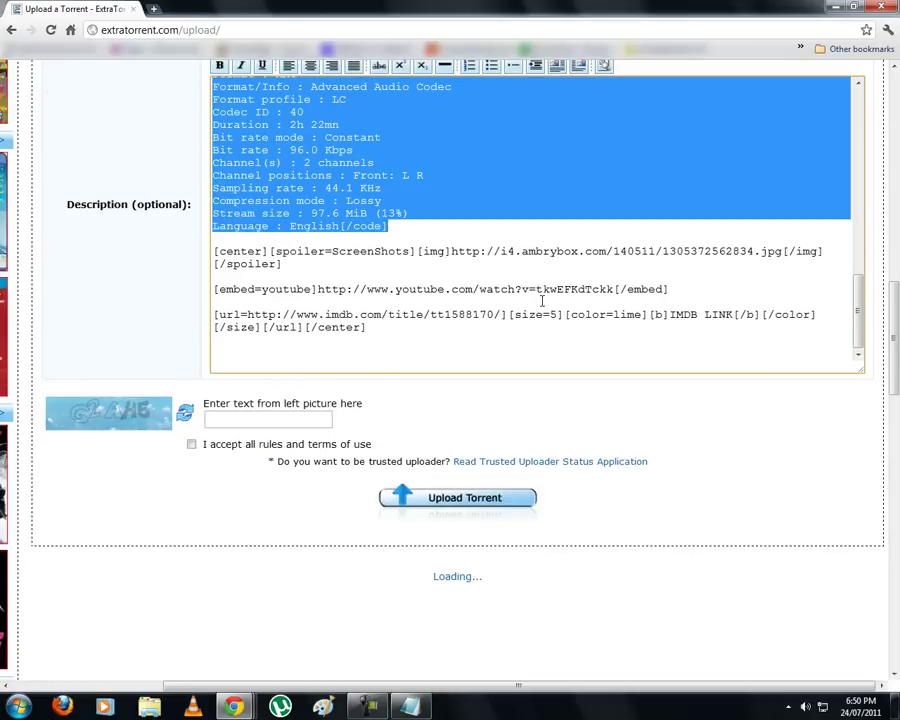
{"action": "scroll", "coordinate": [870, 313], "scroll_direction": "up", "scroll_amount": 5}
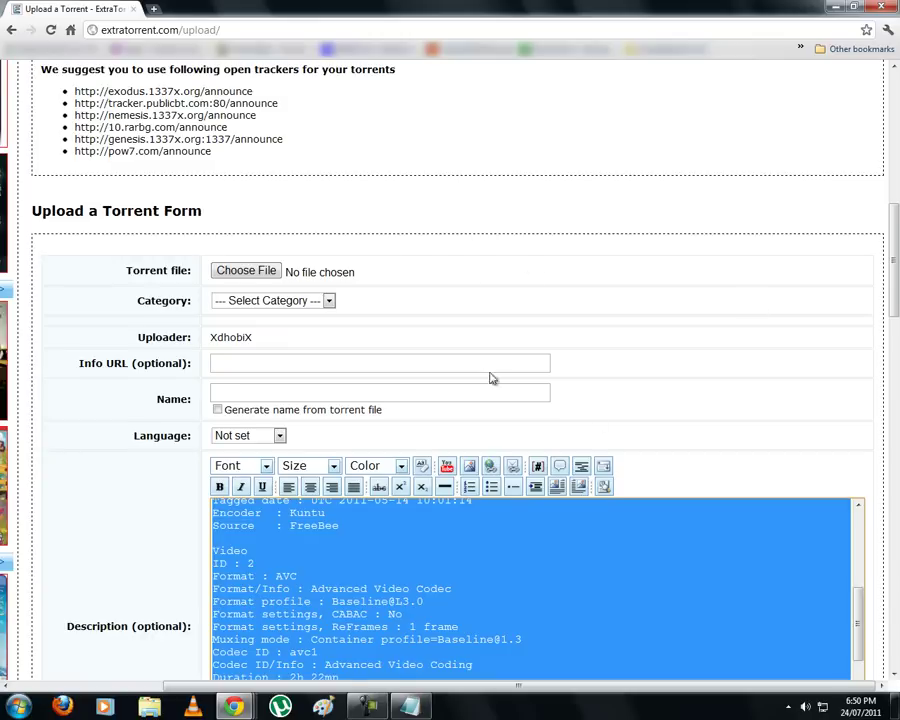
{"action": "scroll", "coordinate": [490, 375], "scroll_direction": "down", "scroll_amount": 10}
{"action": "scroll", "coordinate": [560, 370], "scroll_direction": "down", "scroll_amount": 4}
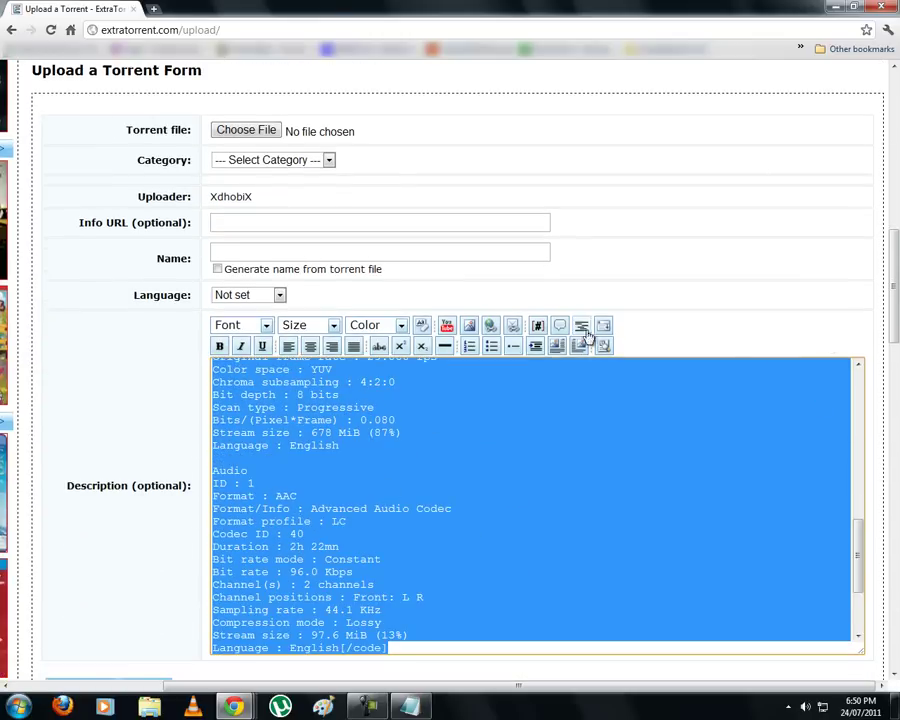
{"action": "left_click", "coordinate": [423, 328]}
{"action": "key", "text": "ctrl+z"}
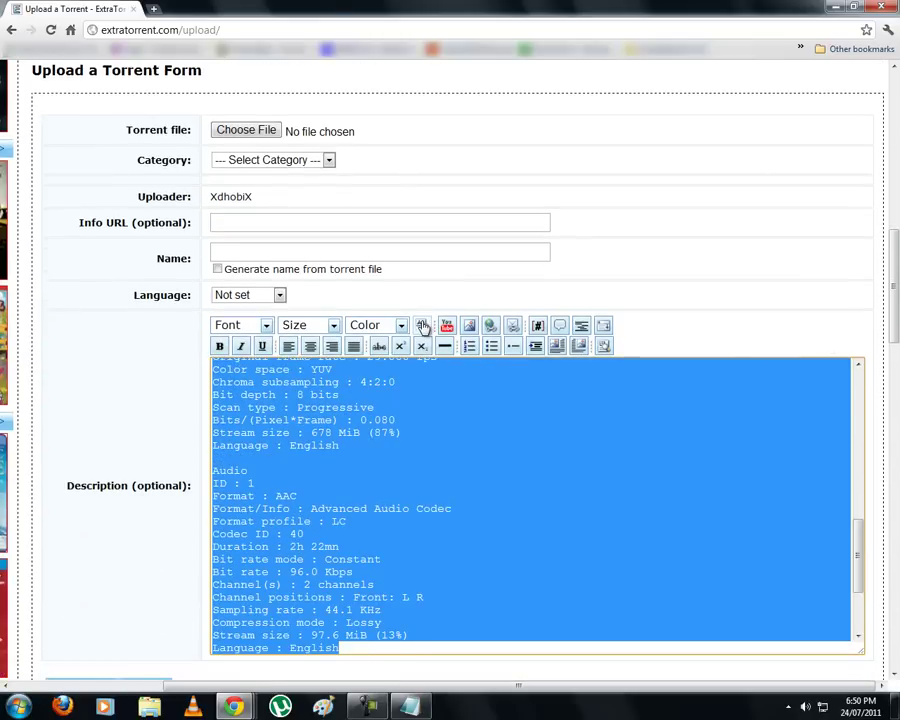
{"action": "left_click", "coordinate": [343, 647]}
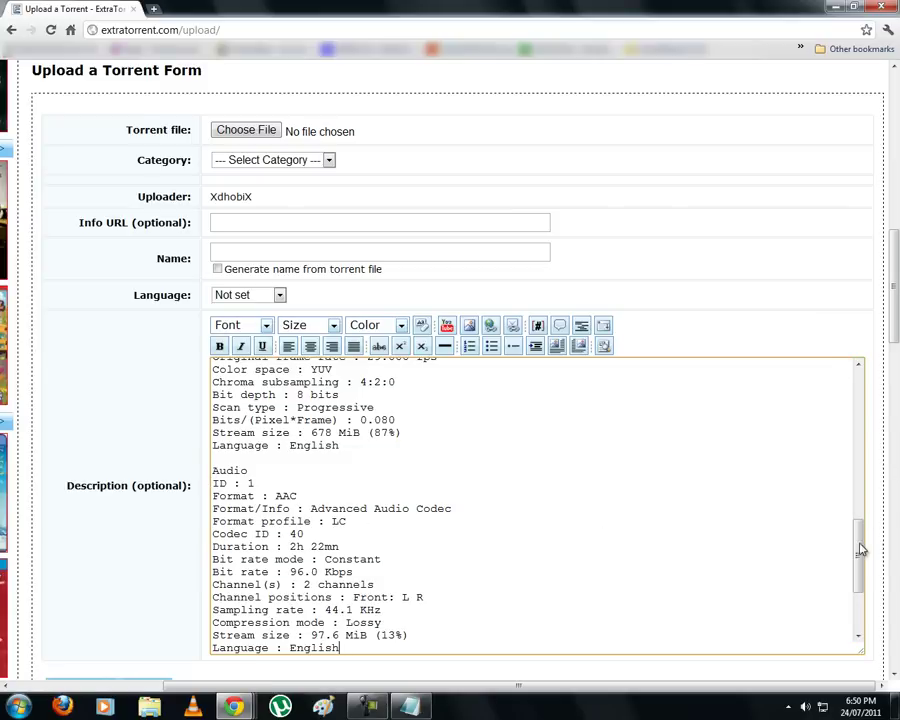
{"action": "left_click_drag", "start_coordinate": [859, 532], "coordinate": [860, 572]}
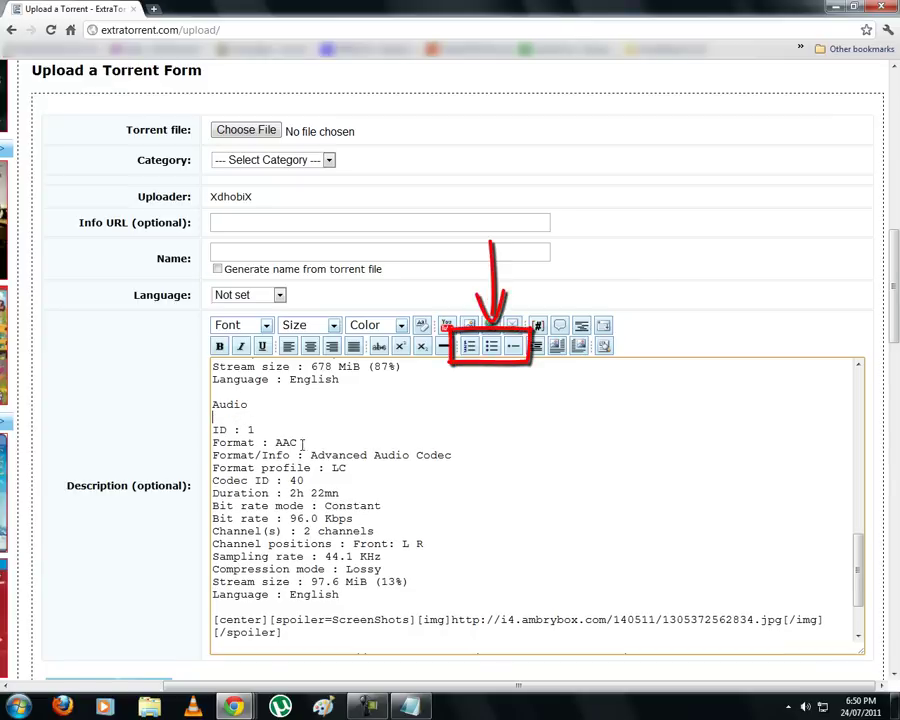
- Make the Audio lines from ID : 1 to Language : English a [list=disc] bulleted list
{"action": "type", "text": "[url=http://www.imdb.com/title/tt1588170/][size=5][color=lime][b]IMDB LINK[/b][/color][/size][/url][/center]"}
{"action": "scroll", "coordinate": [383, 500], "scroll_direction": "up", "scroll_amount": 2}
{"action": "left_click", "coordinate": [213, 430], "text": "shift"}
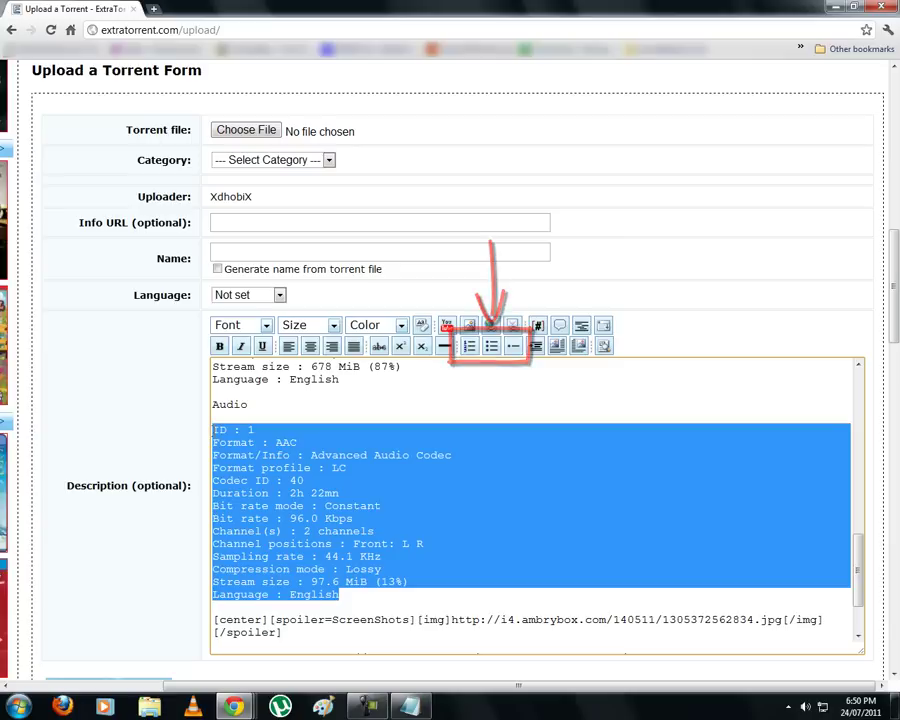
{"action": "left_click", "coordinate": [469, 348]}
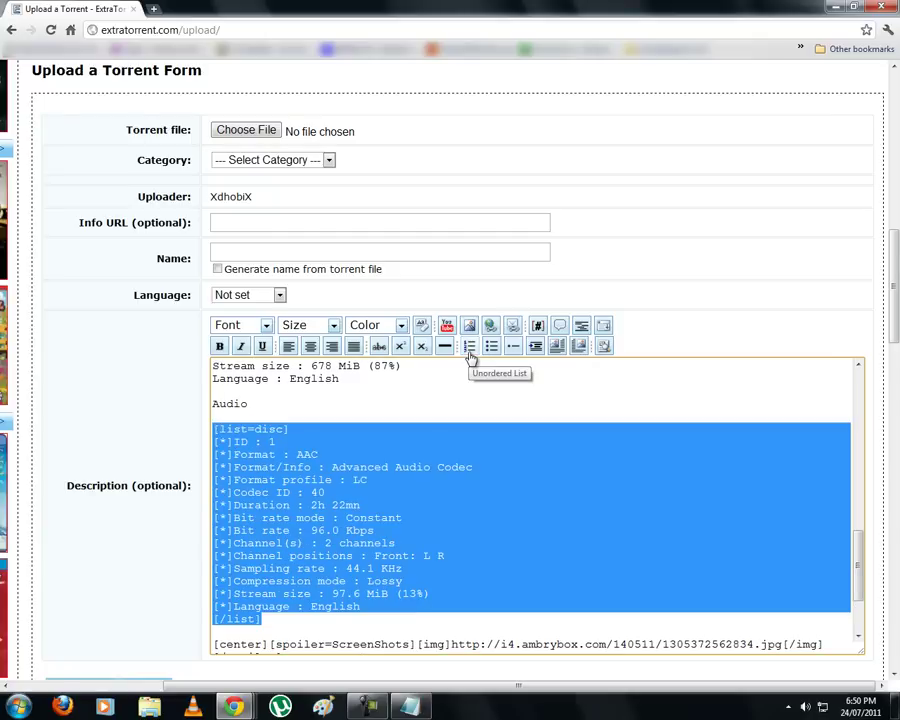
{"action": "left_click", "coordinate": [605, 349]}
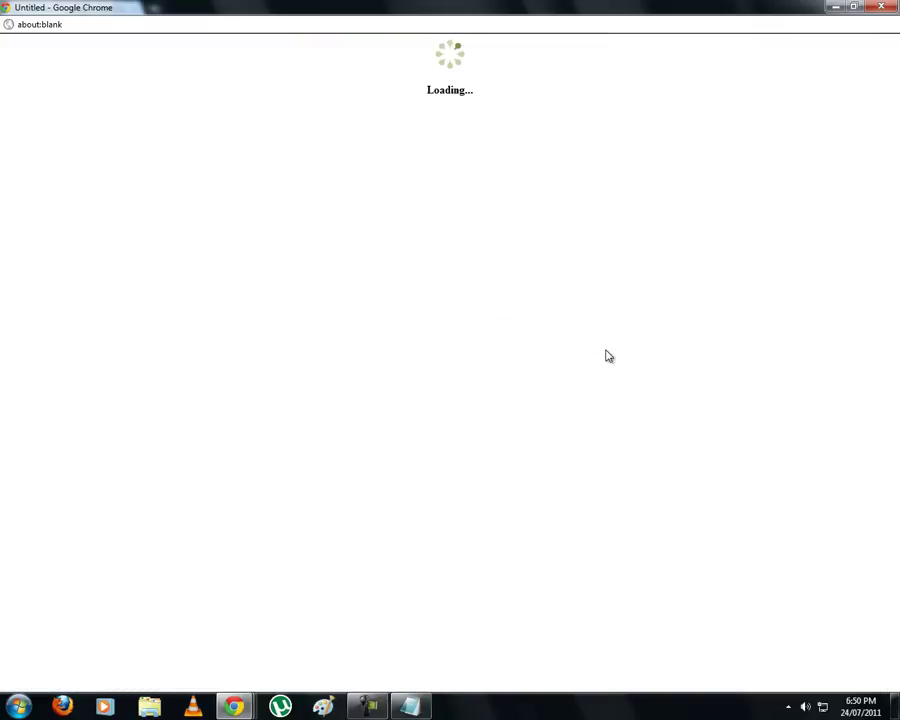
{"action": "scroll", "coordinate": [578, 447], "scroll_direction": "down", "scroll_amount": 6}
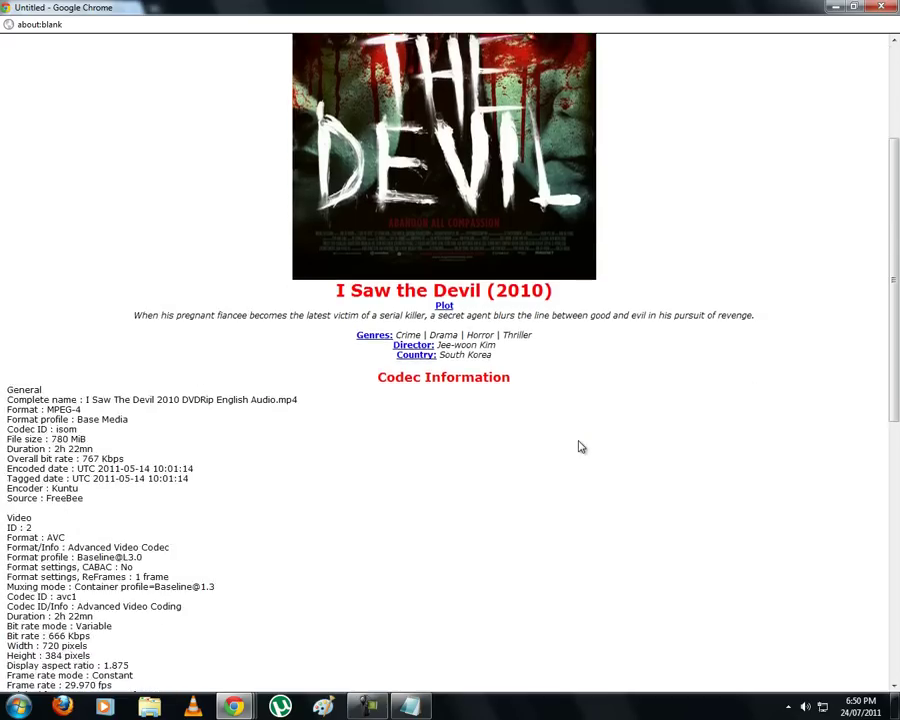
{"action": "scroll", "coordinate": [578, 447], "scroll_direction": "down", "scroll_amount": 2}
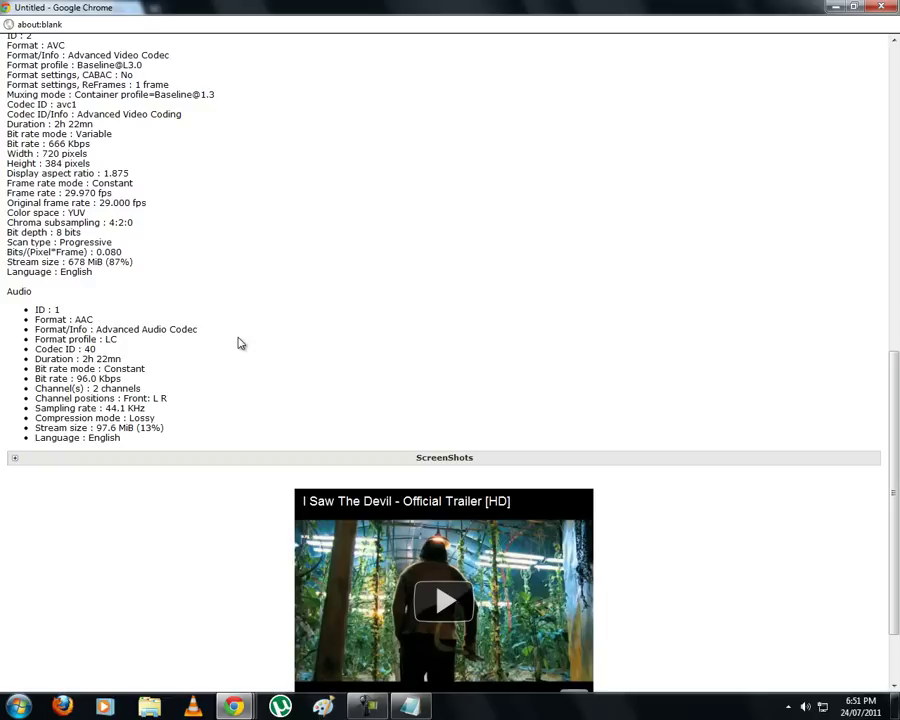
- Close the preview and make the Video details from ID : 2 a numbered [list=1]
{"action": "left_click", "coordinate": [837, 8]}
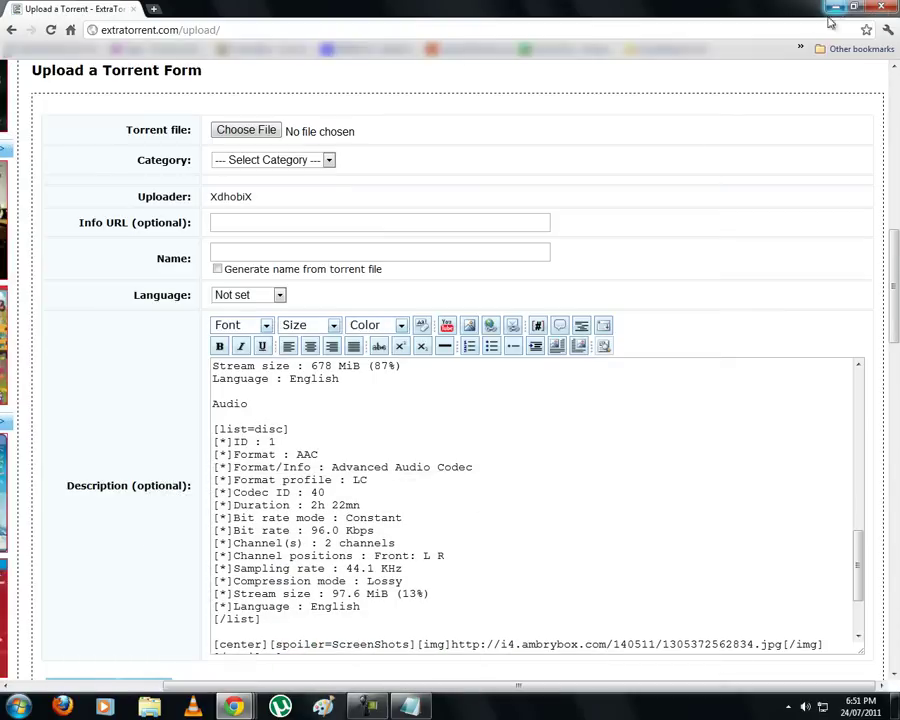
{"action": "left_click_drag", "start_coordinate": [862, 580], "coordinate": [852, 519]}
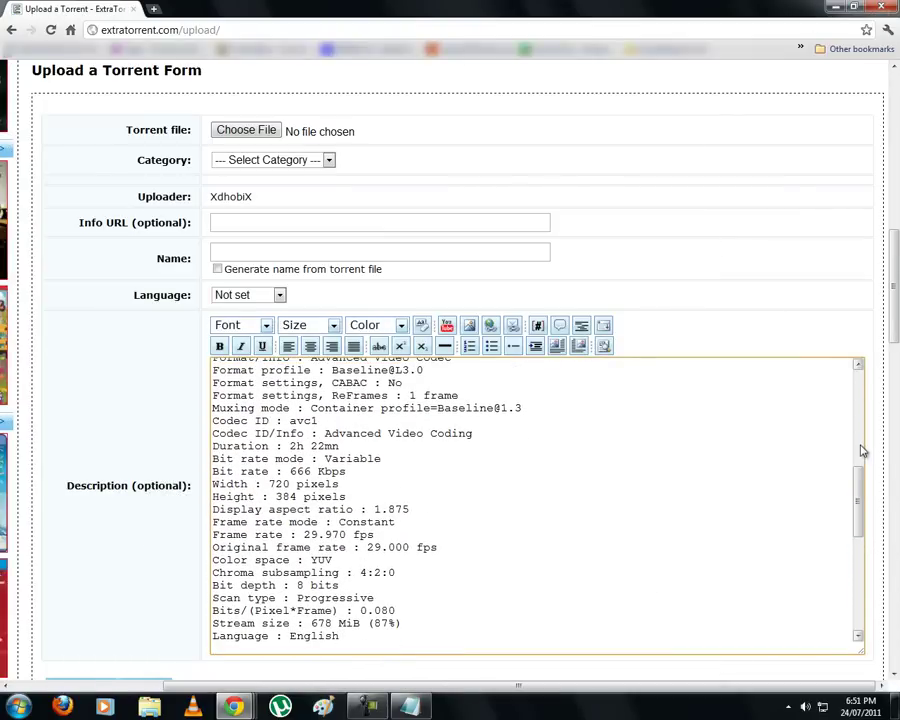
{"action": "left_click_drag", "start_coordinate": [859, 472], "coordinate": [578, 440]}
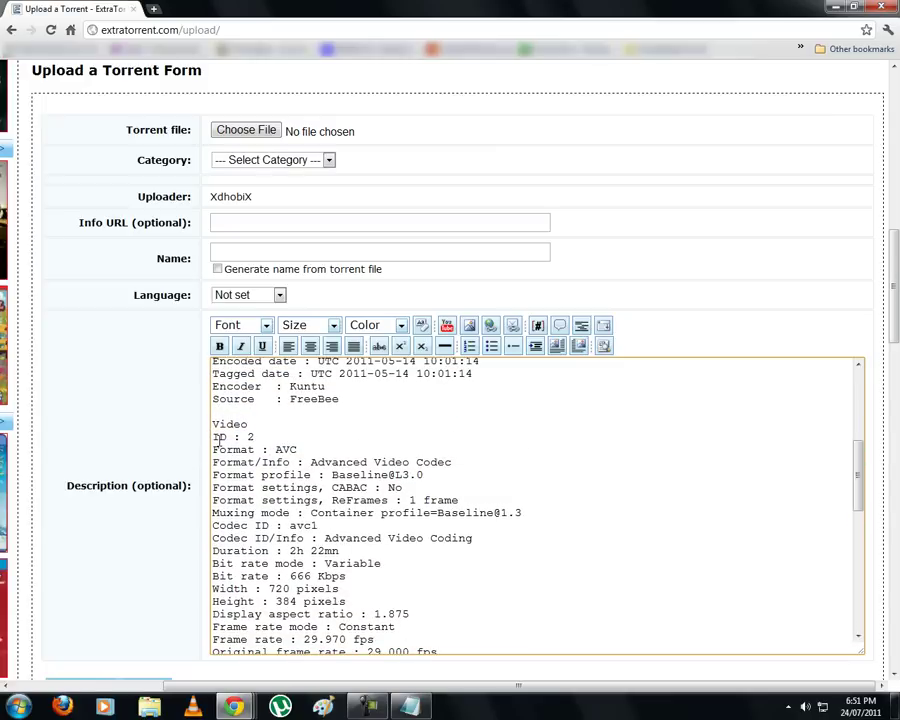
{"action": "left_click_drag", "start_coordinate": [213, 437], "coordinate": [530, 660]}
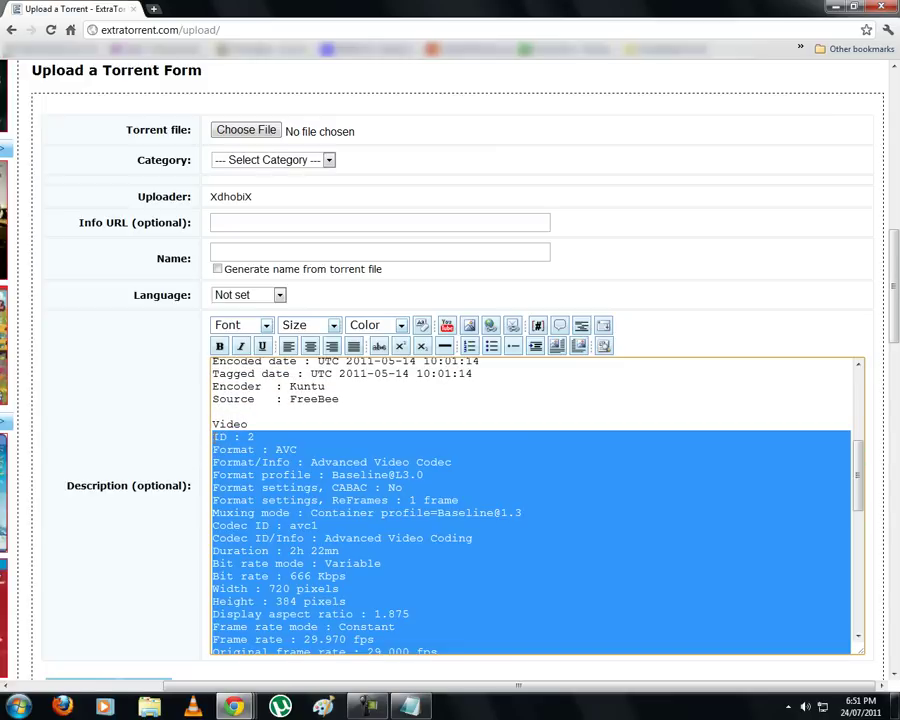
{"action": "left_click", "coordinate": [492, 347]}
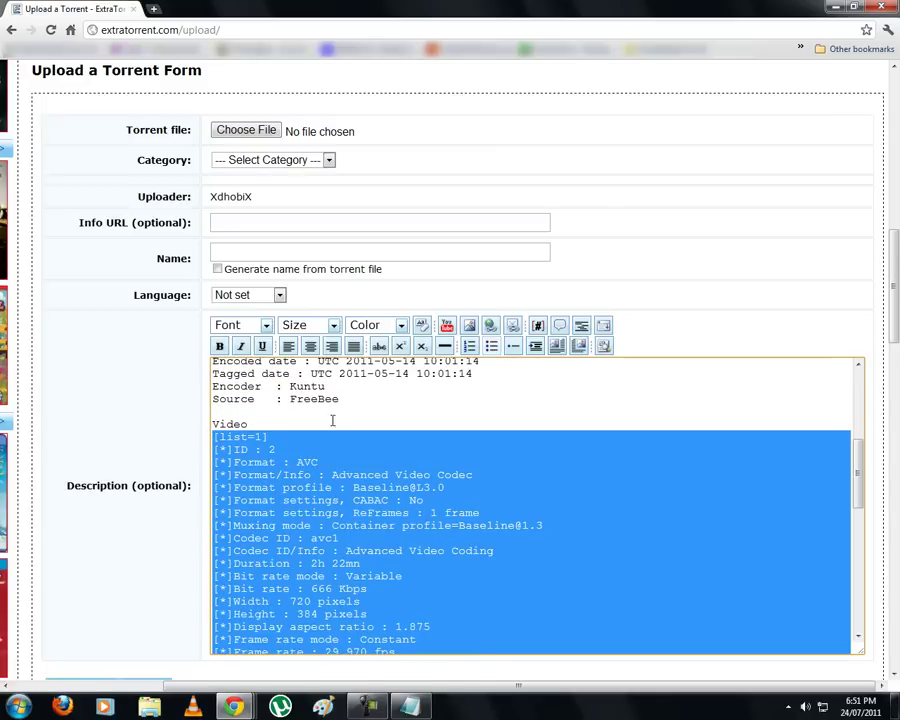
- Add a blank line after the Video heading and preview the description
{"action": "left_click", "coordinate": [253, 424]}
{"action": "key", "text": "Return"}
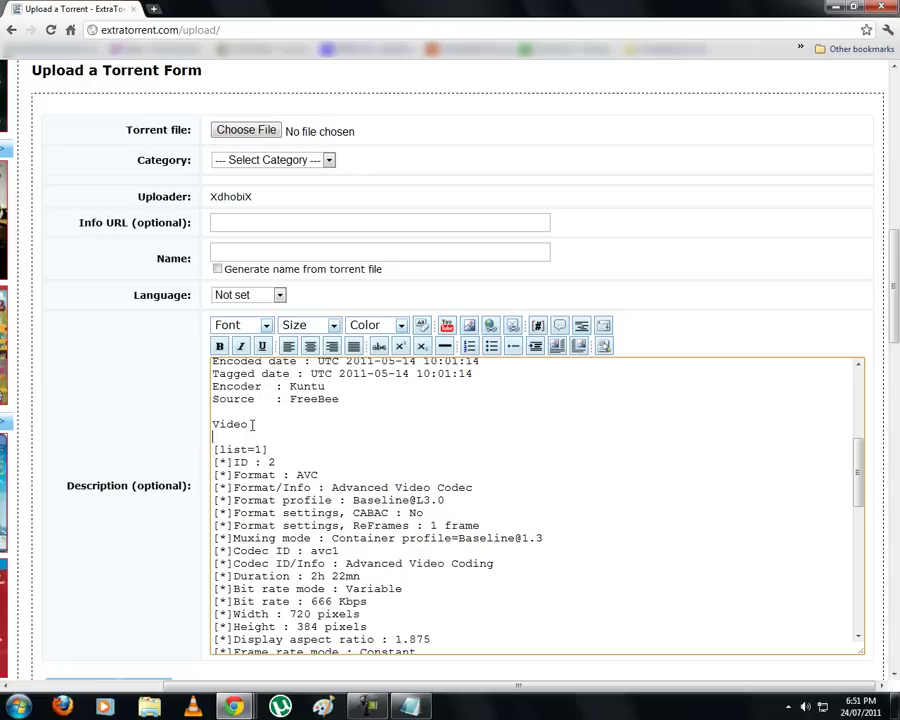
{"action": "left_click", "coordinate": [603, 346]}
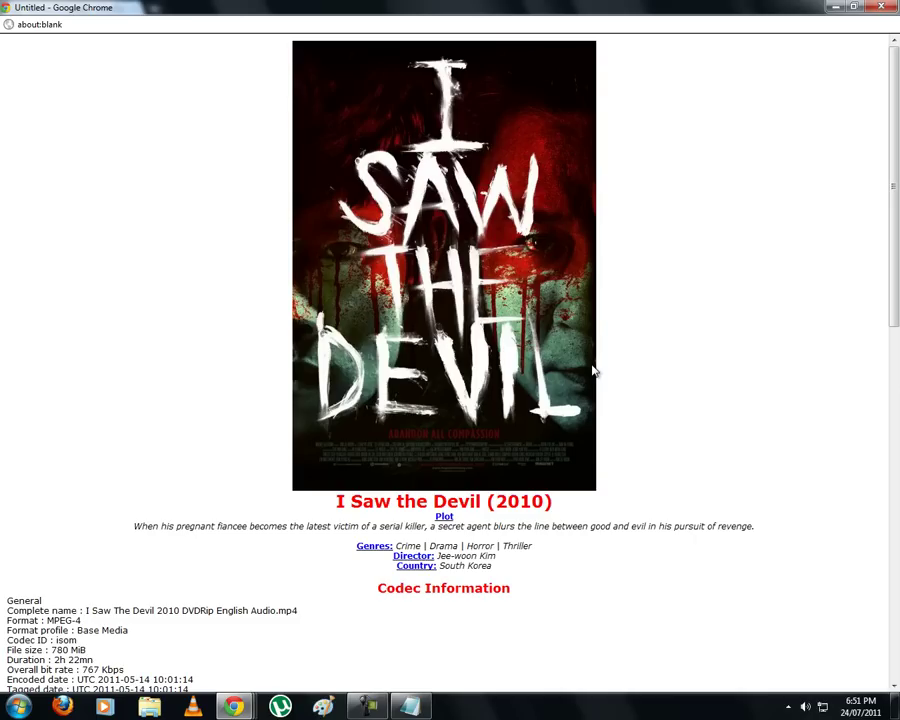
- Check the 25-item numbered Video list in the preview, then close it
{"action": "scroll", "coordinate": [595, 368], "scroll_direction": "down", "scroll_amount": 4}
{"action": "scroll", "coordinate": [595, 371], "scroll_direction": "down", "scroll_amount": 3}
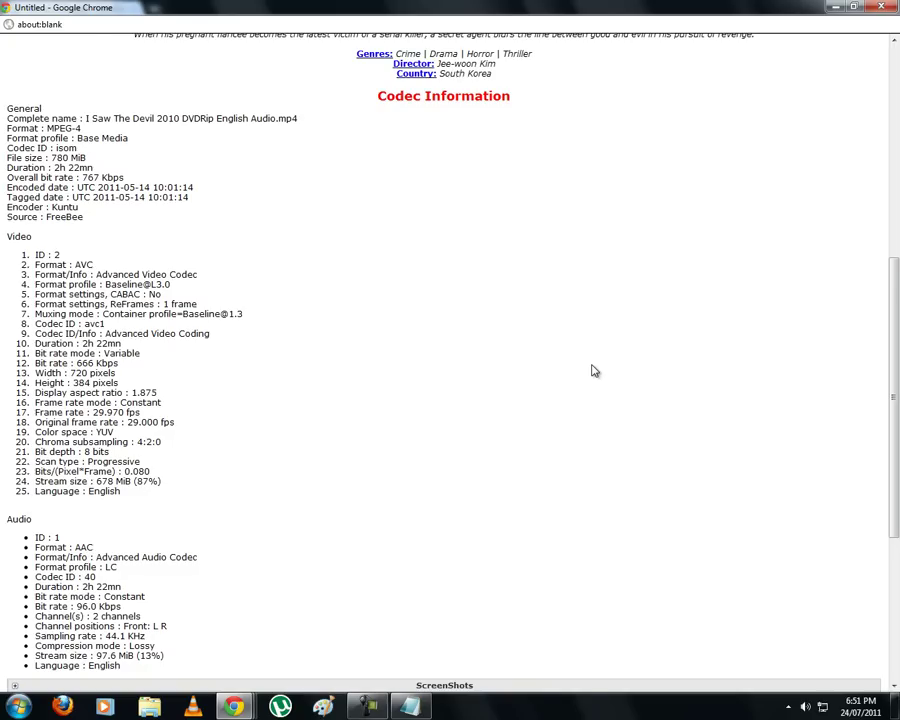
{"action": "scroll", "coordinate": [595, 371], "scroll_direction": "down", "scroll_amount": 2}
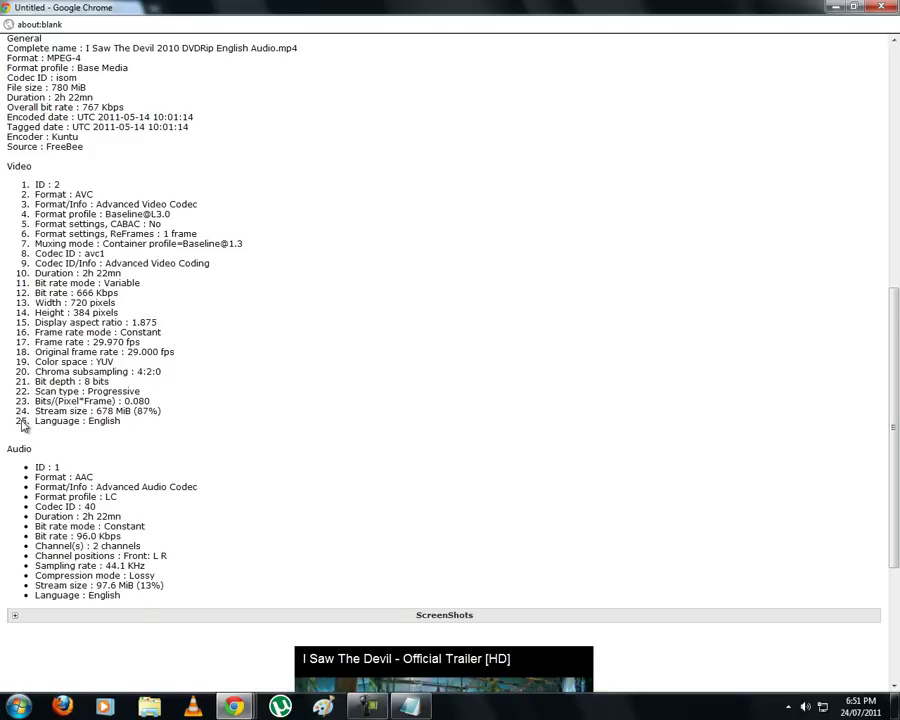
{"action": "left_click", "coordinate": [881, 7]}
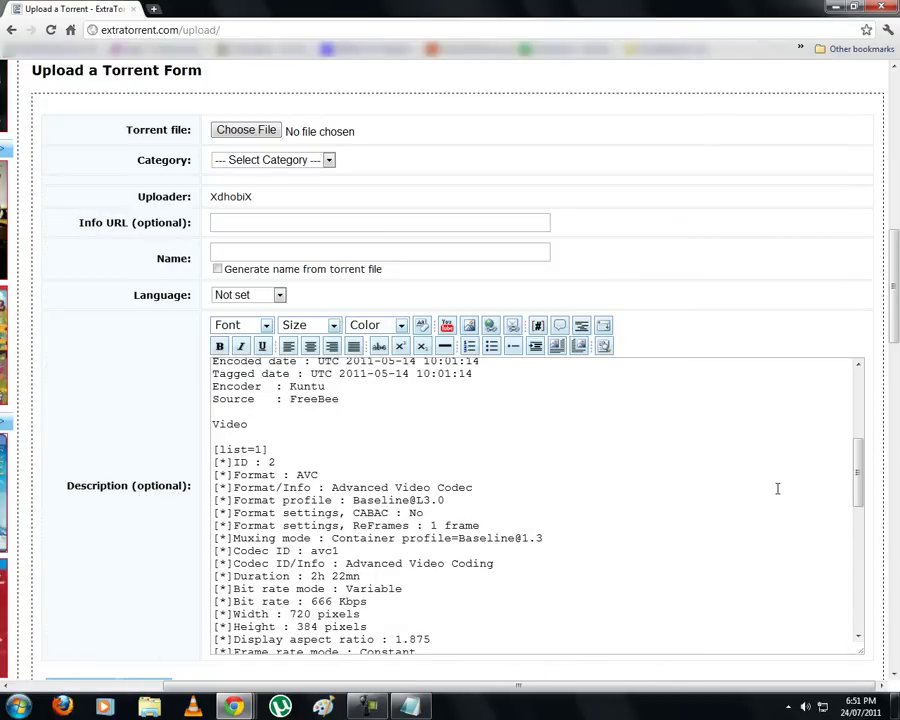
- Mark the General lines from Complete name to Source as [*] list items
{"action": "scroll", "coordinate": [843, 473], "scroll_direction": "up", "scroll_amount": 5}
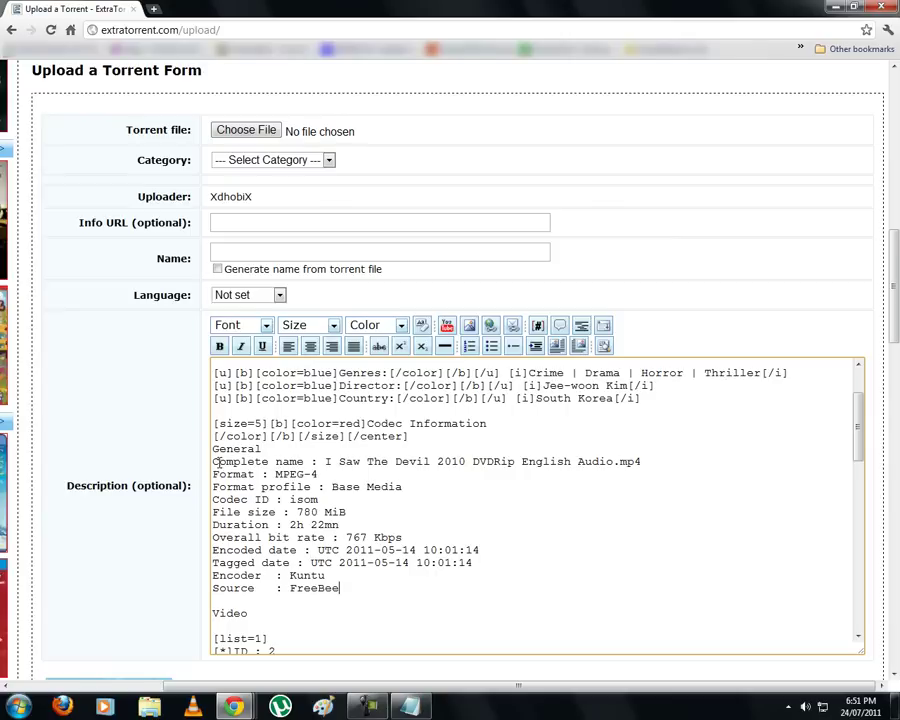
{"action": "left_click_drag", "start_coordinate": [213, 461], "coordinate": [339, 588]}
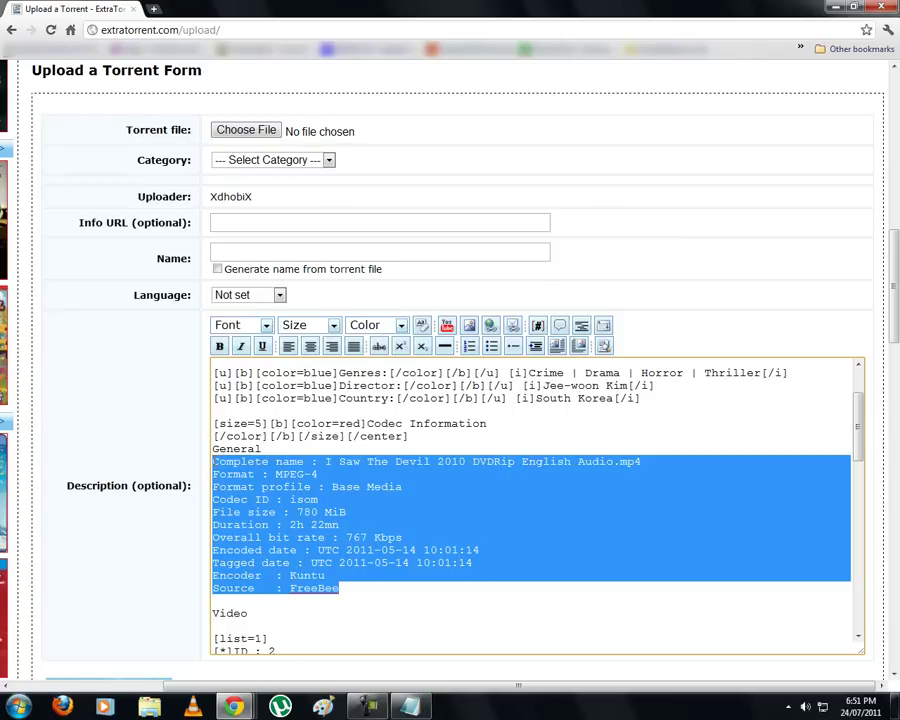
{"action": "left_click", "coordinate": [513, 345]}
- Add a blank line below the General heading and preview the description
{"action": "left_click", "coordinate": [264, 449]}
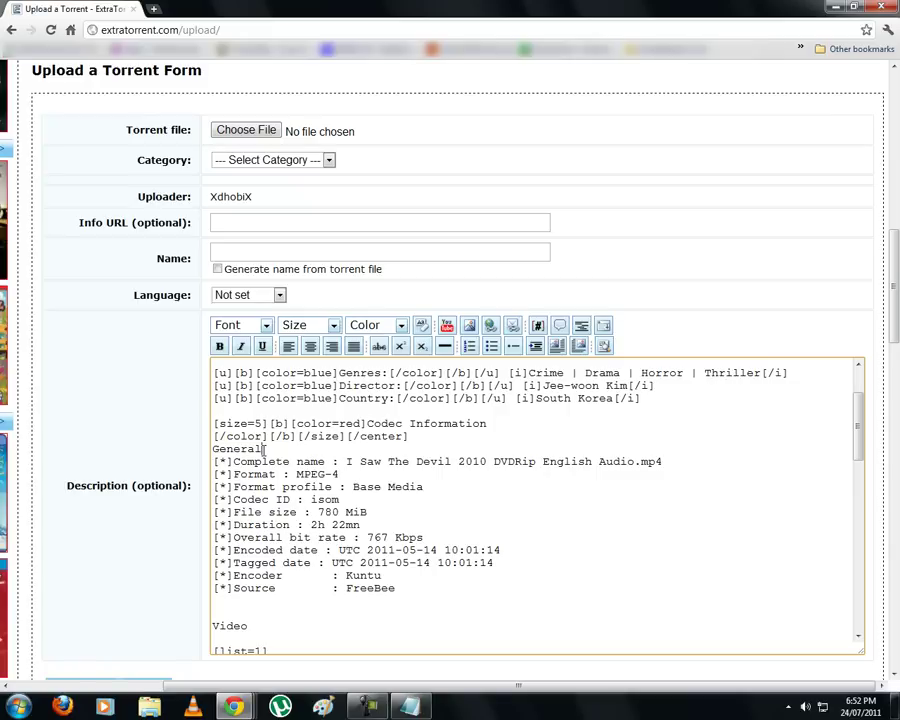
{"action": "key", "text": "Return"}
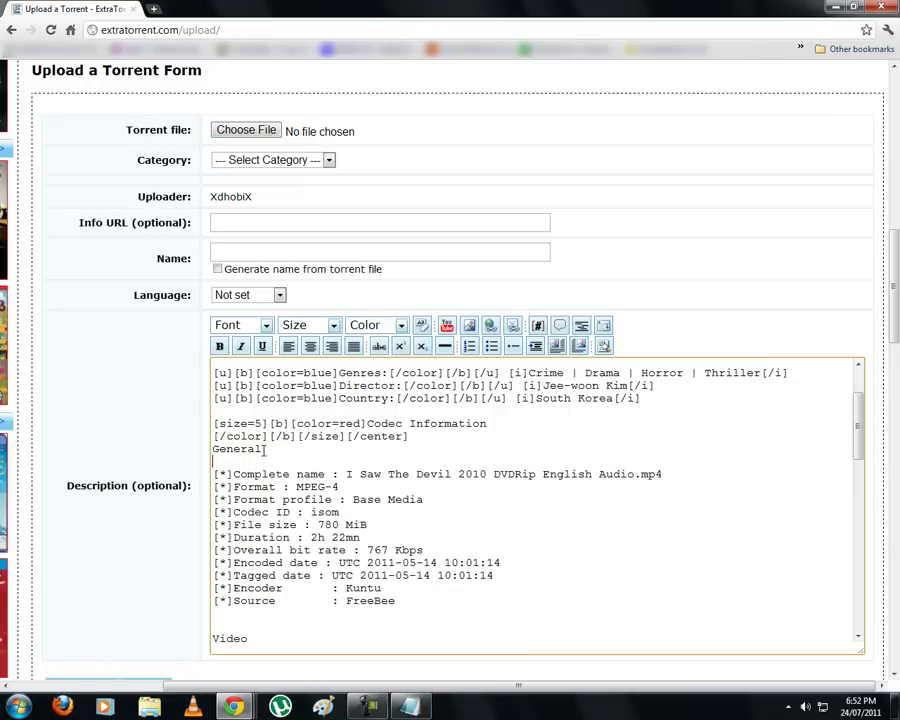
{"action": "left_click", "coordinate": [604, 346]}
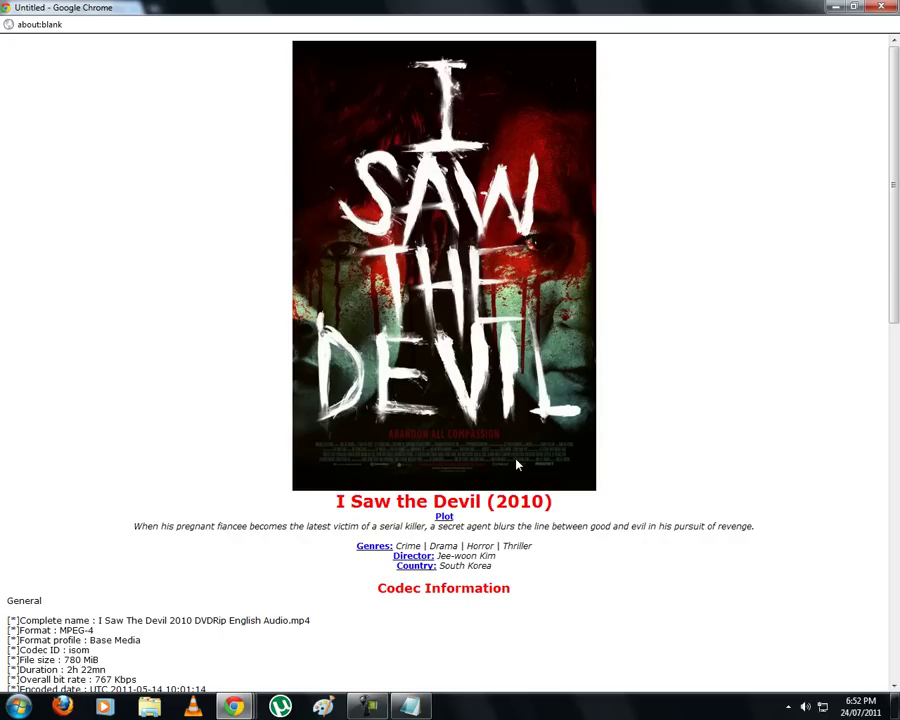
- Review the rendered lists in the preview, then close it to return to the form
{"action": "scroll", "coordinate": [287, 515], "scroll_direction": "down", "scroll_amount": 5}
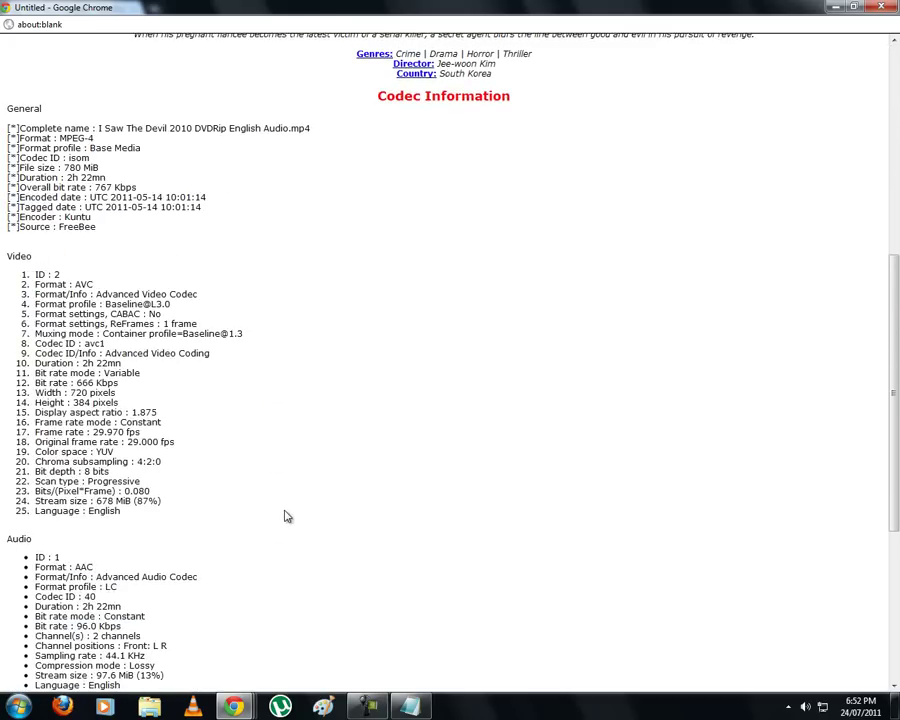
{"action": "left_click_drag", "start_coordinate": [895, 298], "coordinate": [895, 318]}
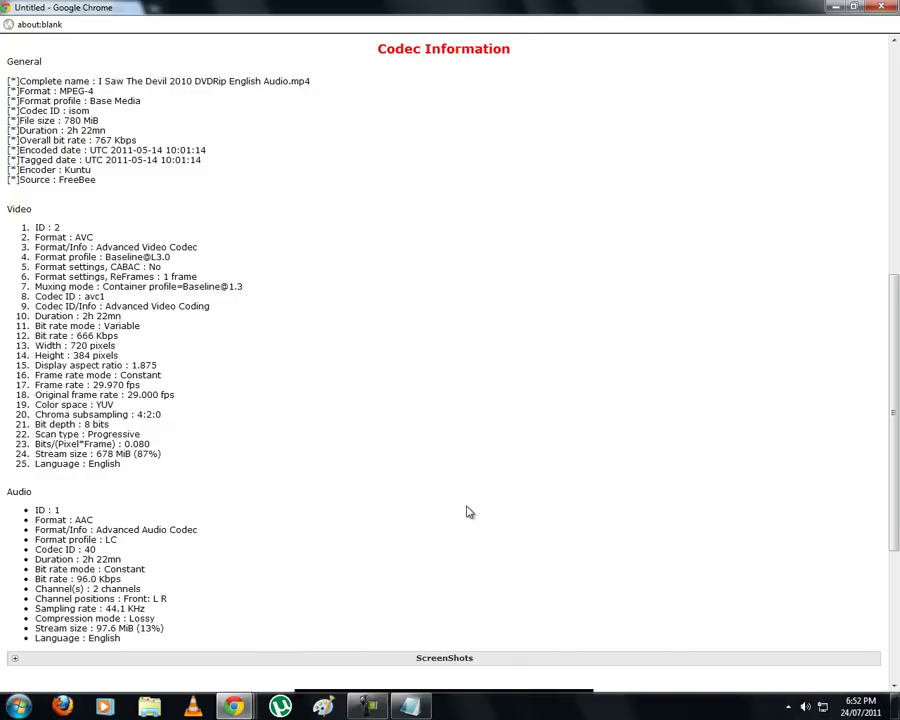
{"action": "scroll", "coordinate": [466, 511], "scroll_direction": "up", "scroll_amount": 5}
{"action": "scroll", "coordinate": [466, 505], "scroll_direction": "down", "scroll_amount": 3}
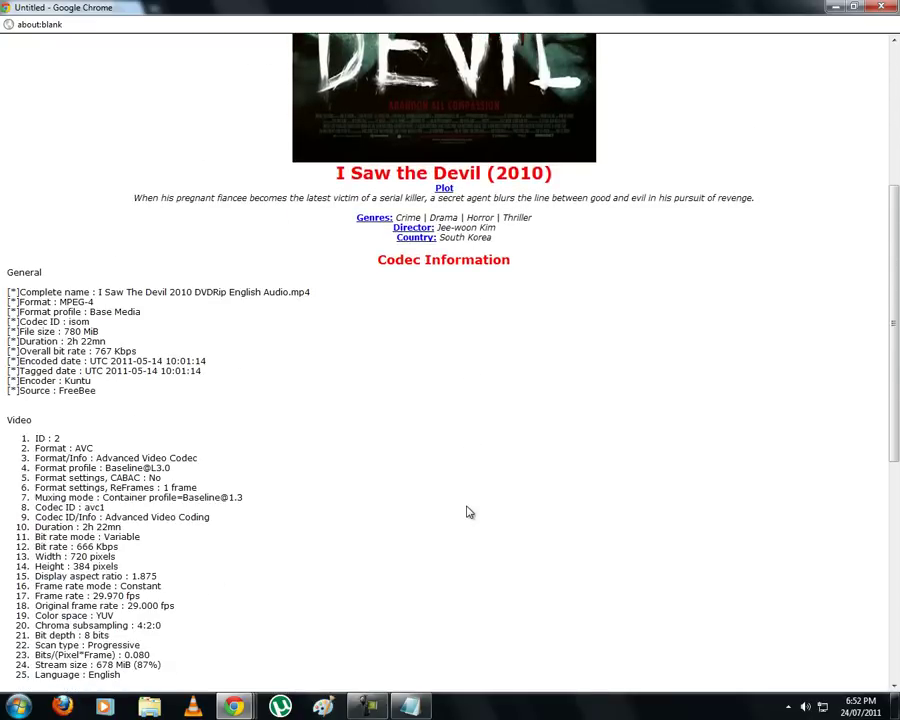
{"action": "left_click", "coordinate": [836, 8]}
{"action": "scroll", "coordinate": [859, 487], "scroll_direction": "up", "scroll_amount": 15}
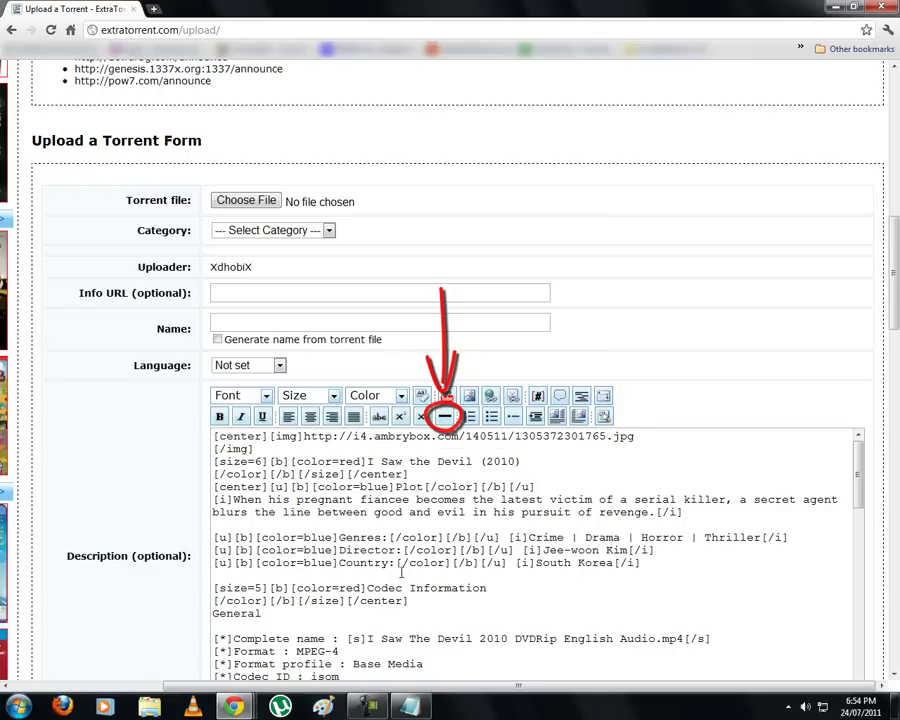
- Insert an [hr] divider on a new line below the Country line
{"action": "left_click", "coordinate": [652, 564]}
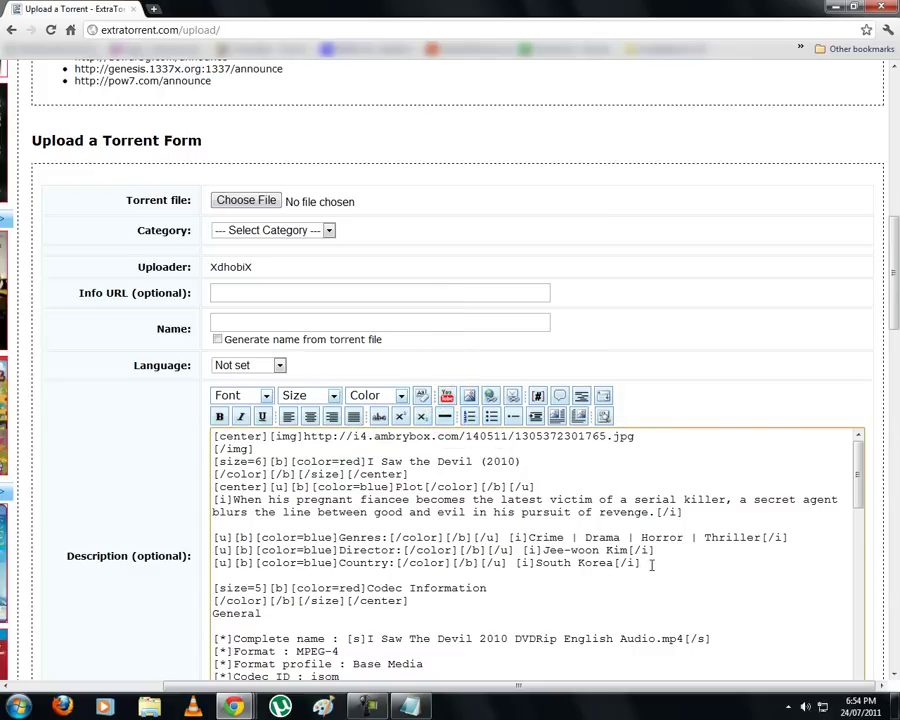
{"action": "key", "text": "Return"}
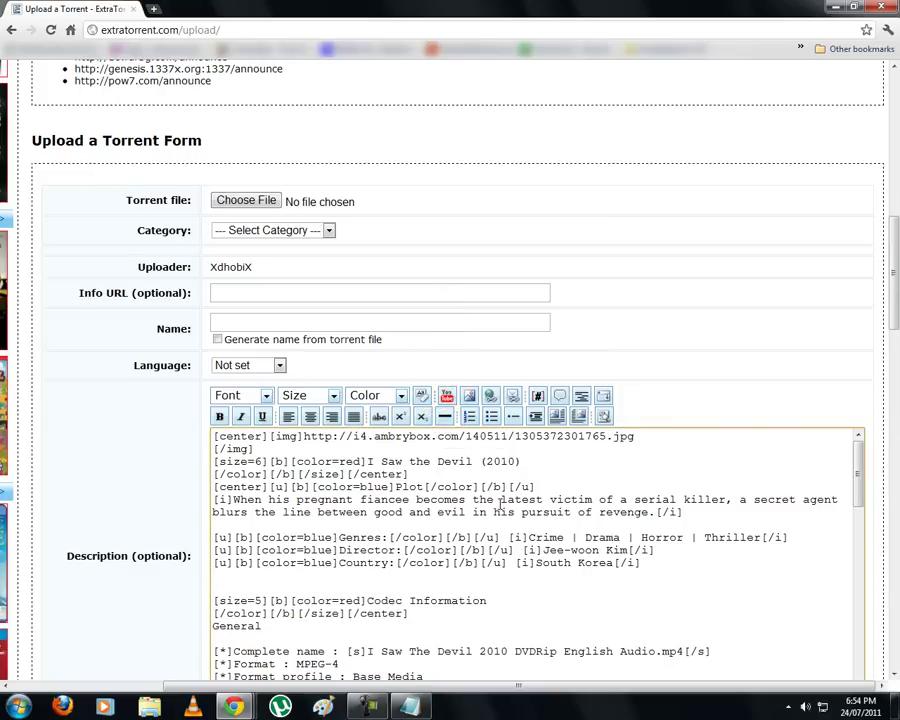
{"action": "left_click", "coordinate": [446, 418]}
{"action": "key", "text": "ctrl+c"}
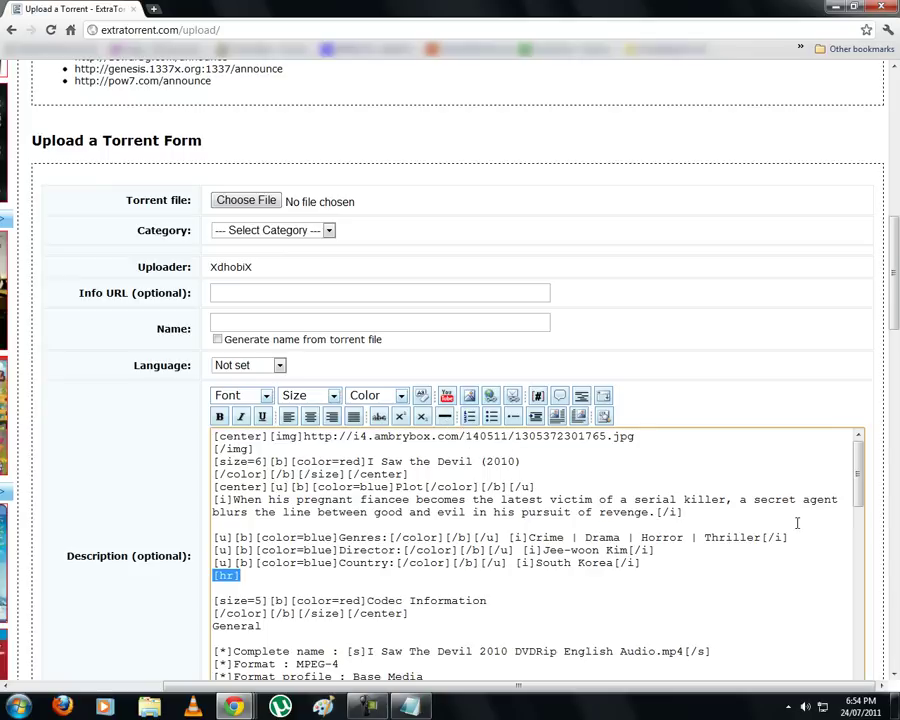
- Paste [hr] dividers after the audio list, ScreenShots spoiler and trailer embed, then preview
{"action": "left_click_drag", "start_coordinate": [859, 470], "coordinate": [858, 668]}
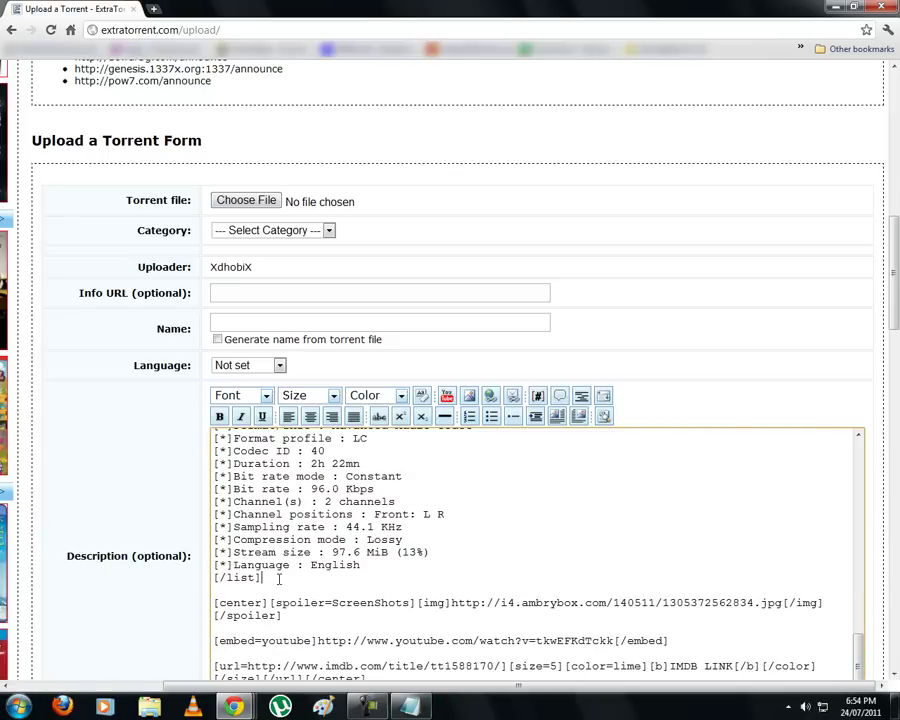
{"action": "key", "text": "Return"}
{"action": "key", "text": "ctrl+v"}
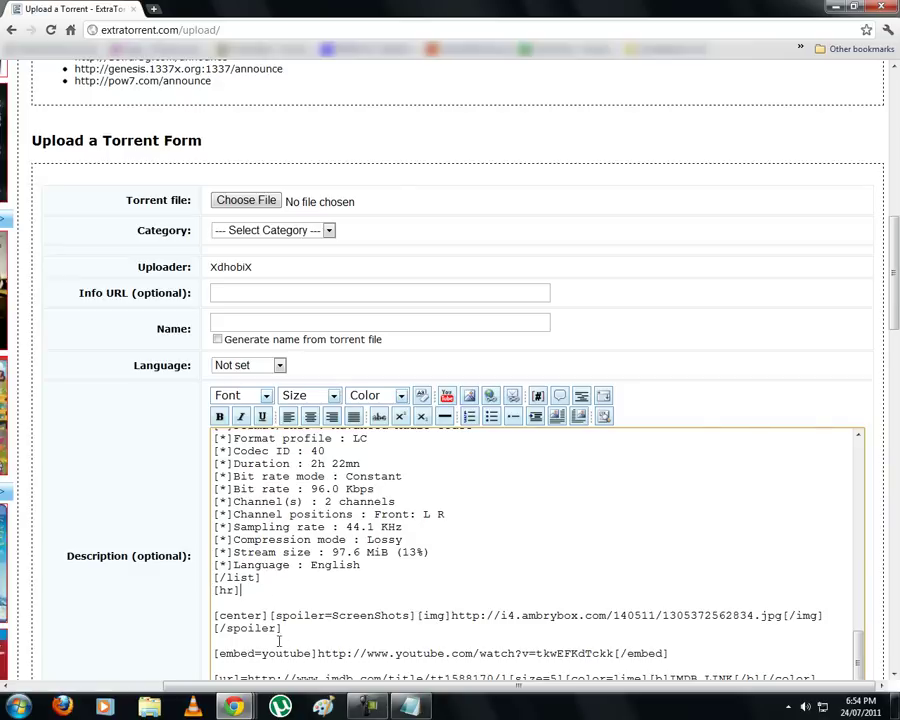
{"action": "key", "text": "Return"}
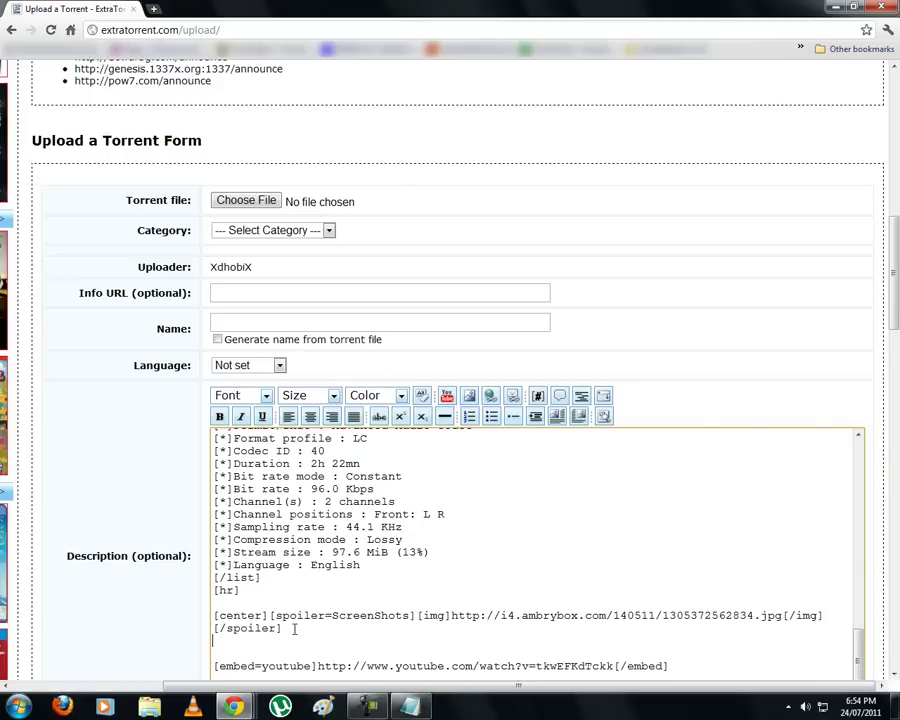
{"action": "key", "text": "ctrl+v"}
{"action": "scroll", "coordinate": [688, 614], "scroll_direction": "down", "scroll_amount": 3}
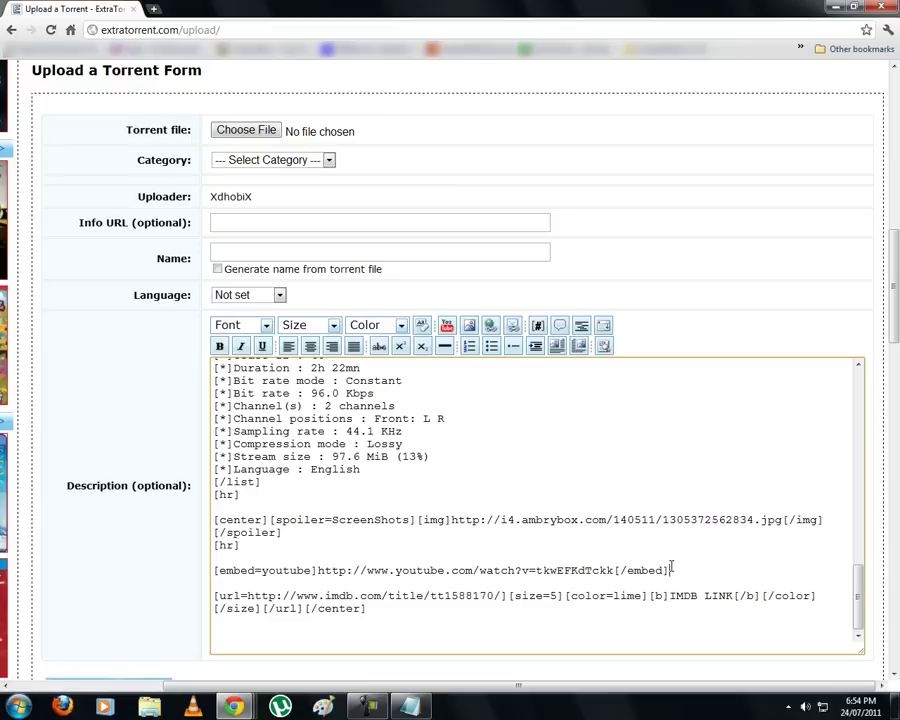
{"action": "key", "text": "Return"}
{"action": "key", "text": "ctrl+v"}
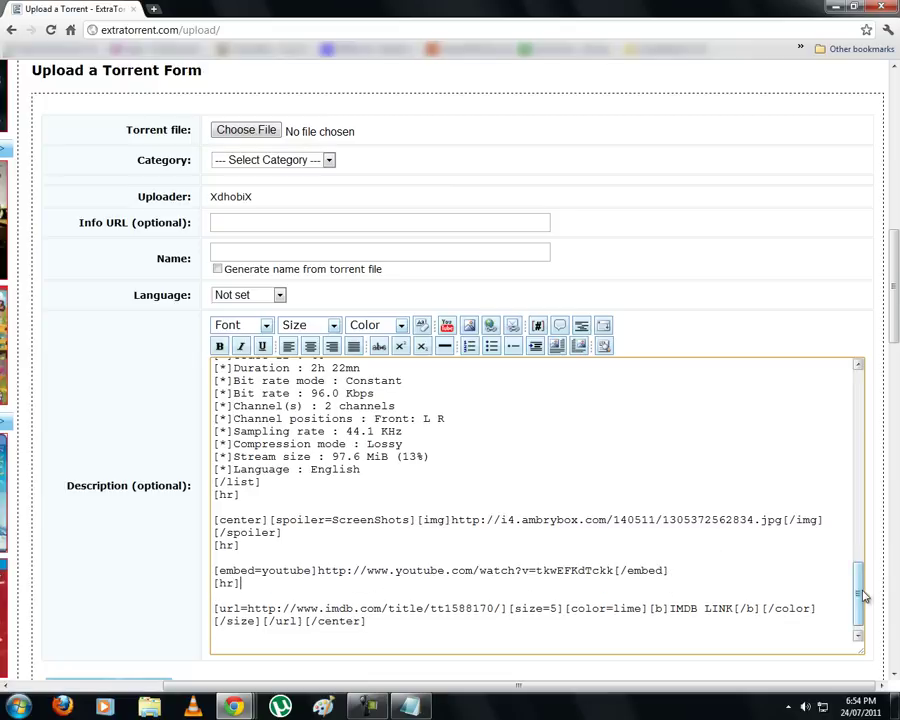
{"action": "left_click_drag", "start_coordinate": [857, 582], "coordinate": [857, 402]}
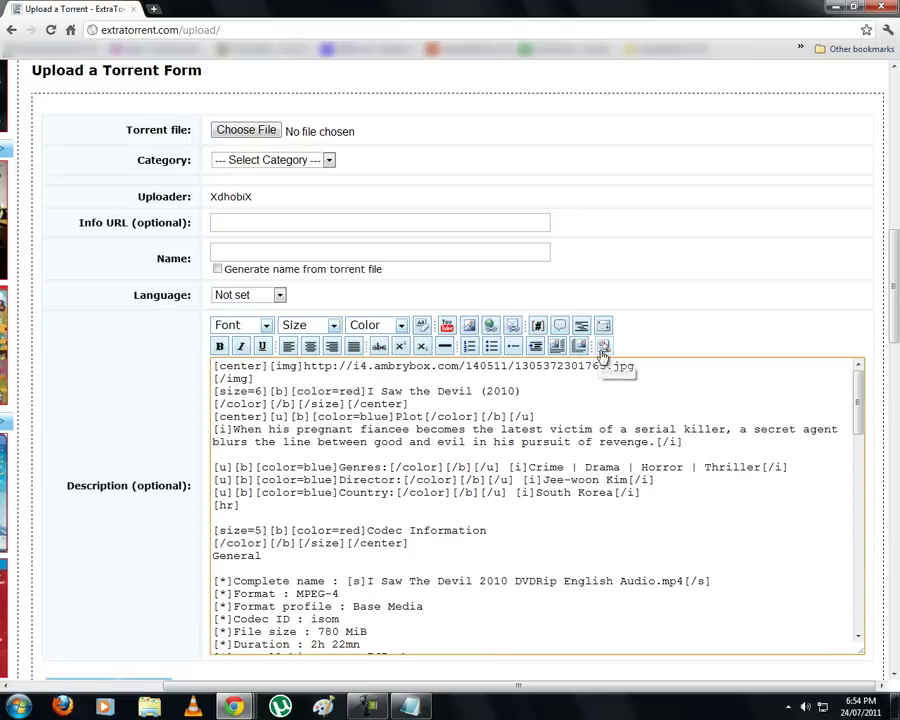
{"action": "left_click", "coordinate": [604, 346]}
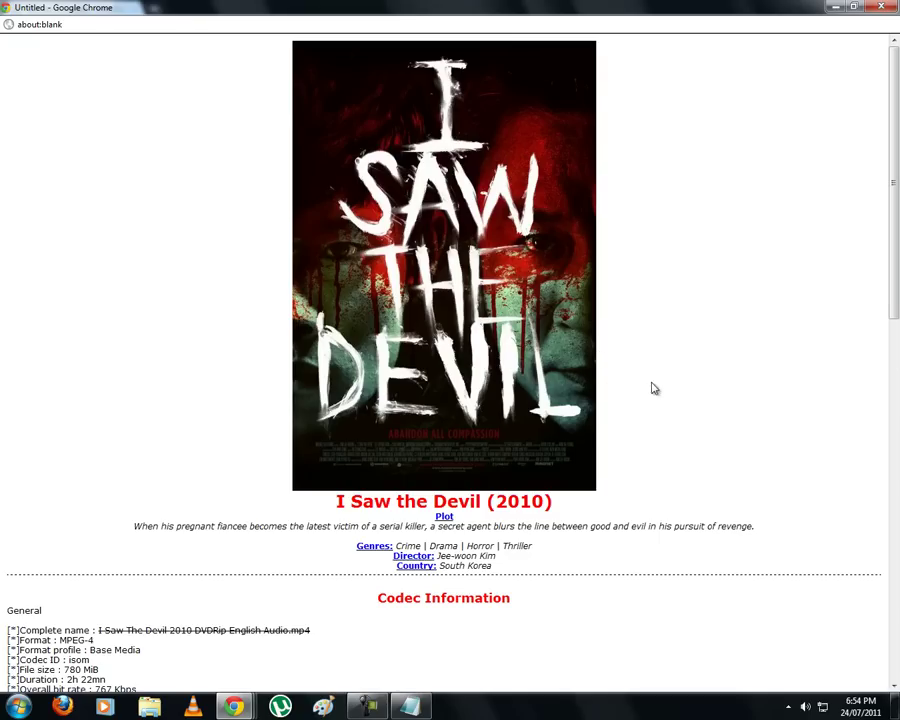
- Review the preview's poster, headings and codec lists
{"action": "scroll", "coordinate": [630, 400], "scroll_direction": "down", "scroll_amount": 3}
{"action": "left_click_drag", "start_coordinate": [467, 425], "coordinate": [11, 438]}
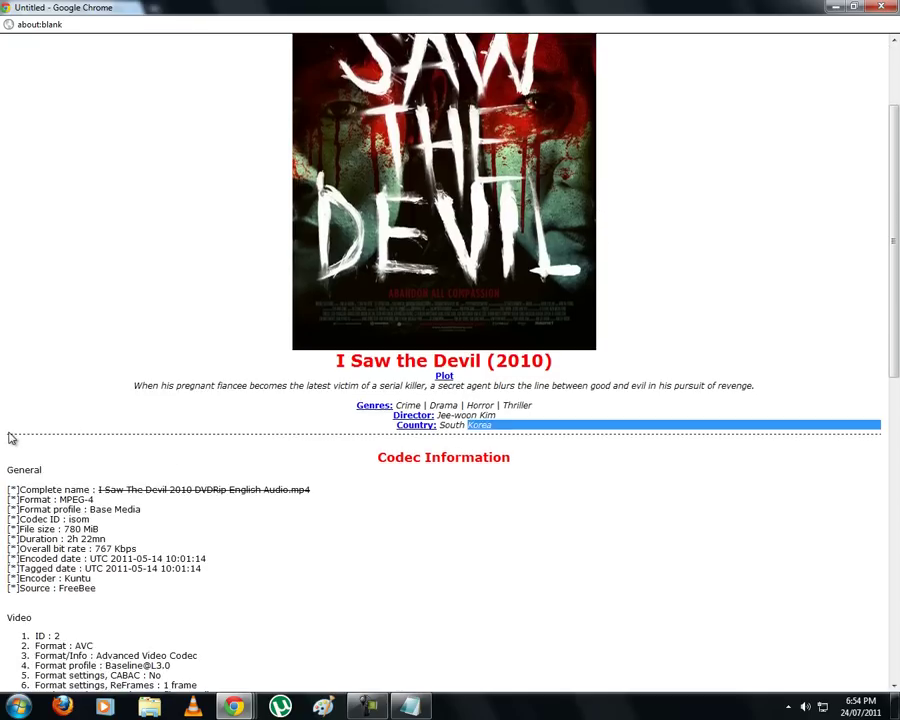
{"action": "left_click", "coordinate": [34, 440]}
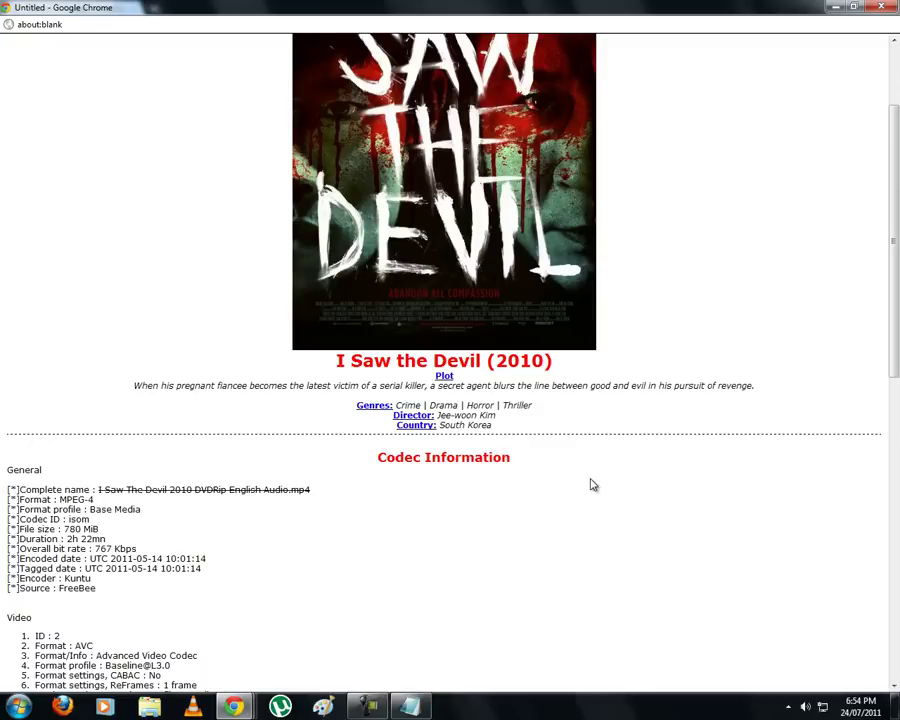
{"action": "scroll", "coordinate": [590, 483], "scroll_direction": "down", "scroll_amount": 3}
{"action": "scroll", "coordinate": [590, 485], "scroll_direction": "down", "scroll_amount": 1}
{"action": "scroll", "coordinate": [590, 485], "scroll_direction": "down", "scroll_amount": 3}
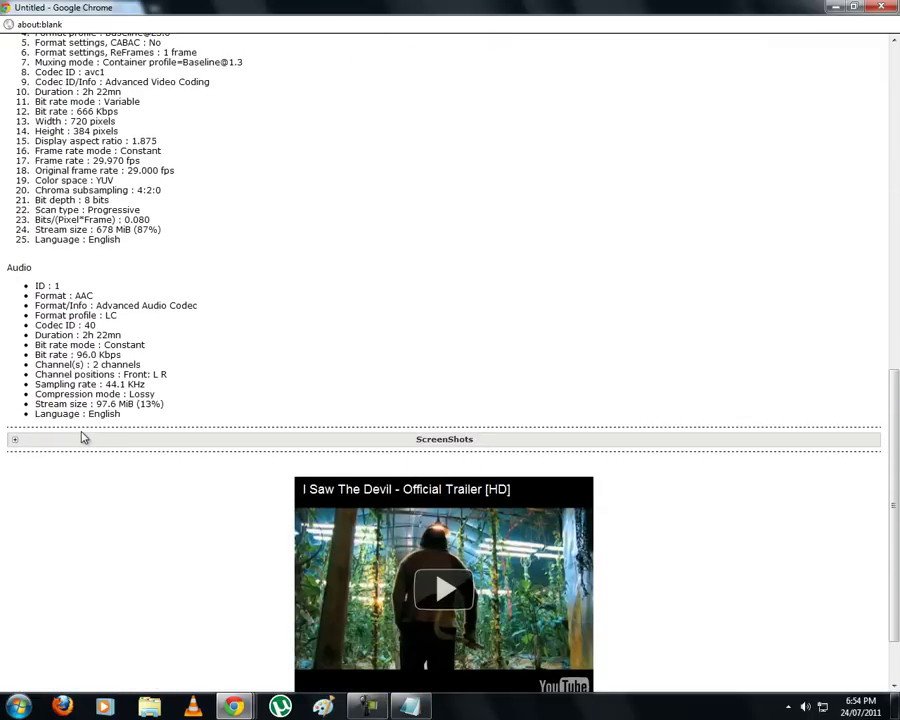
{"action": "scroll", "coordinate": [80, 459], "scroll_direction": "down", "scroll_amount": 1}
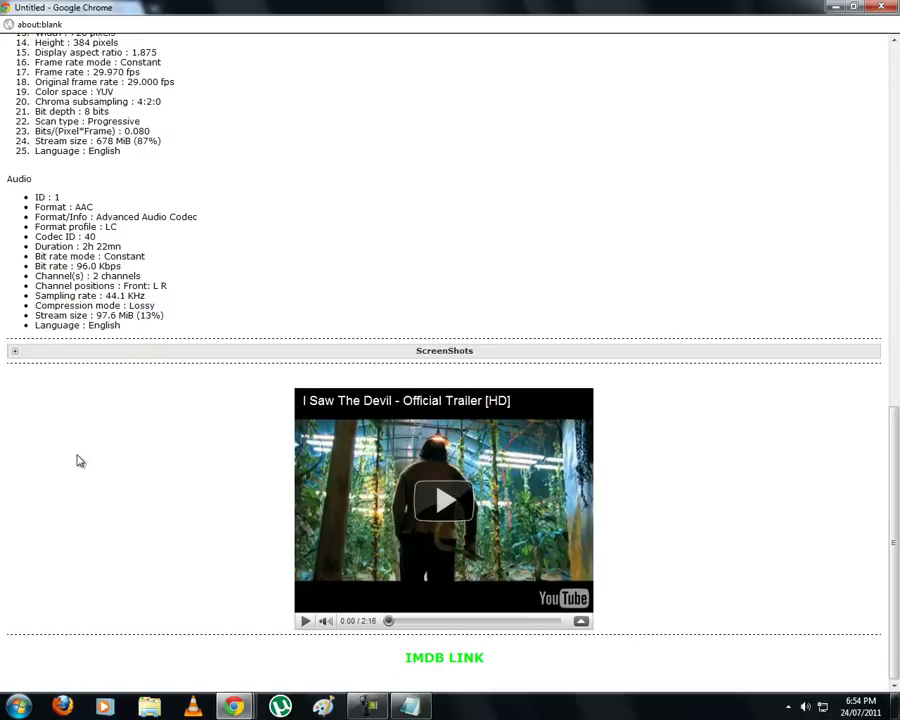
{"action": "double_click", "coordinate": [183, 641]}
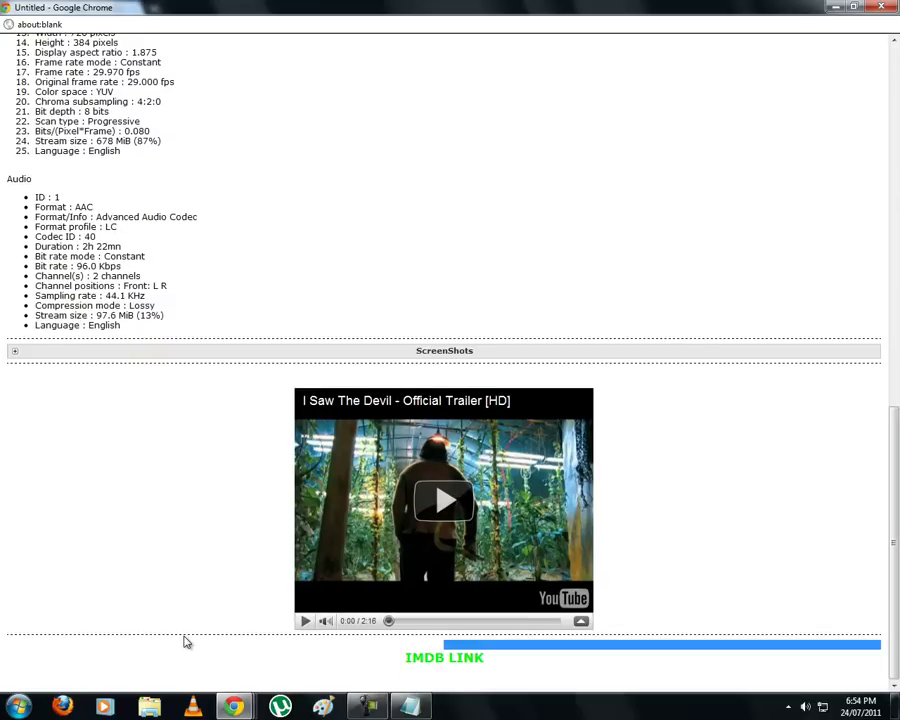
{"action": "left_click", "coordinate": [155, 590]}
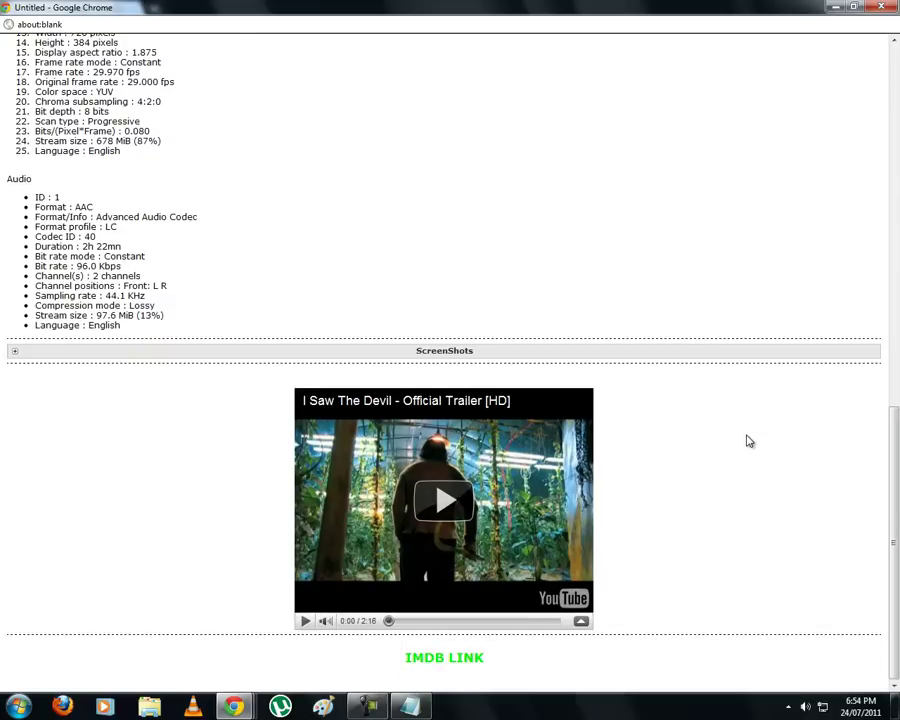
- Check the trailer and IMDB LINK in the preview, then close it
{"action": "scroll", "coordinate": [749, 441], "scroll_direction": "up", "scroll_amount": 8}
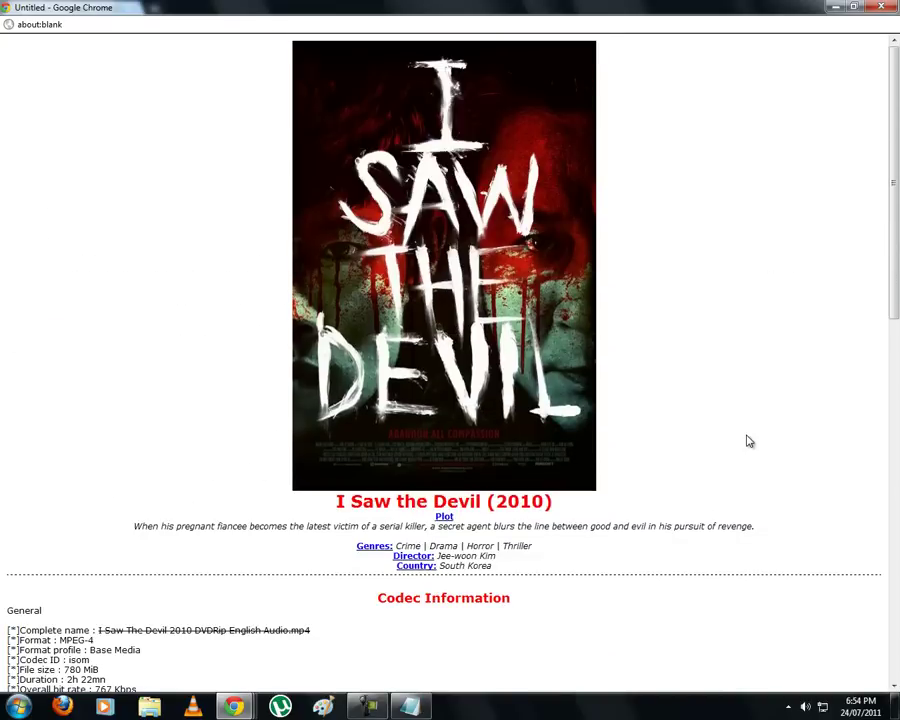
{"action": "scroll", "coordinate": [820, 330], "scroll_direction": "down", "scroll_amount": 5}
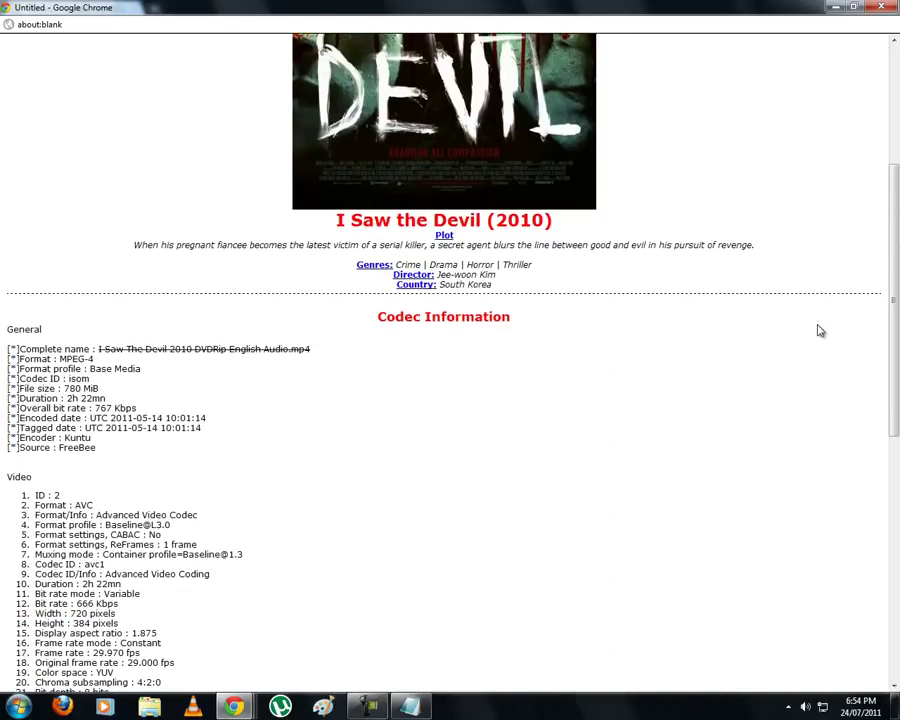
{"action": "scroll", "coordinate": [820, 330], "scroll_direction": "down", "scroll_amount": 3}
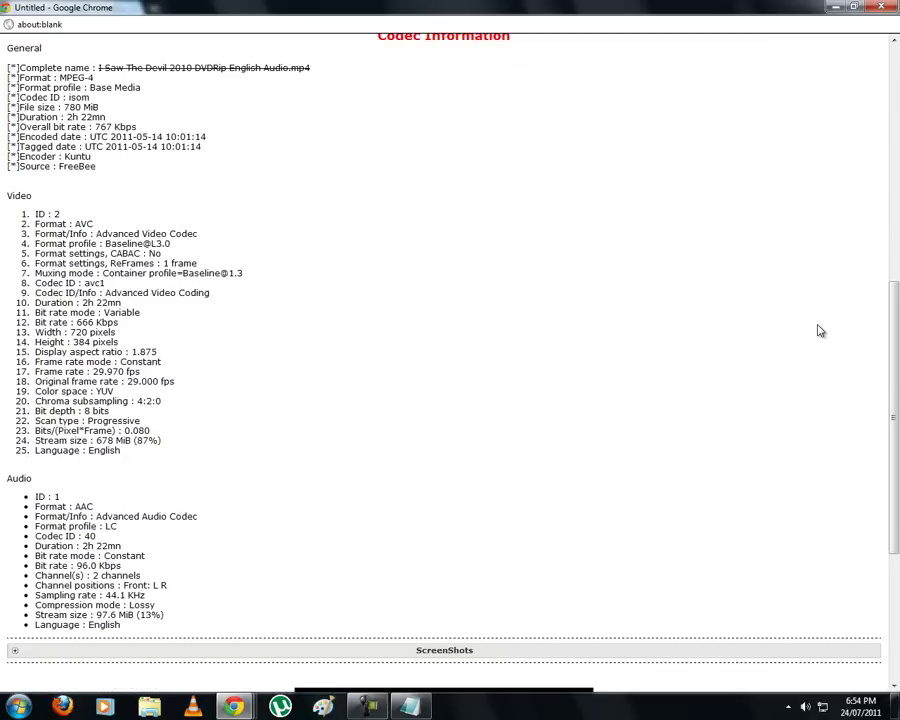
{"action": "left_click", "coordinate": [874, 9]}
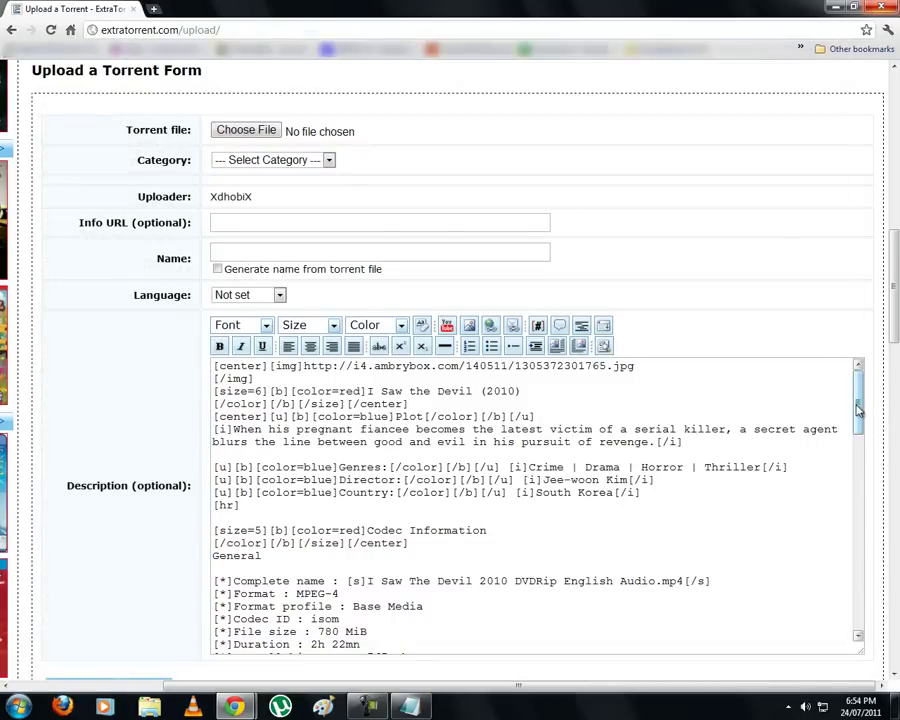
- Select the whole description, from the top through the IMDB LINK line
{"action": "left_click", "coordinate": [466, 394]}
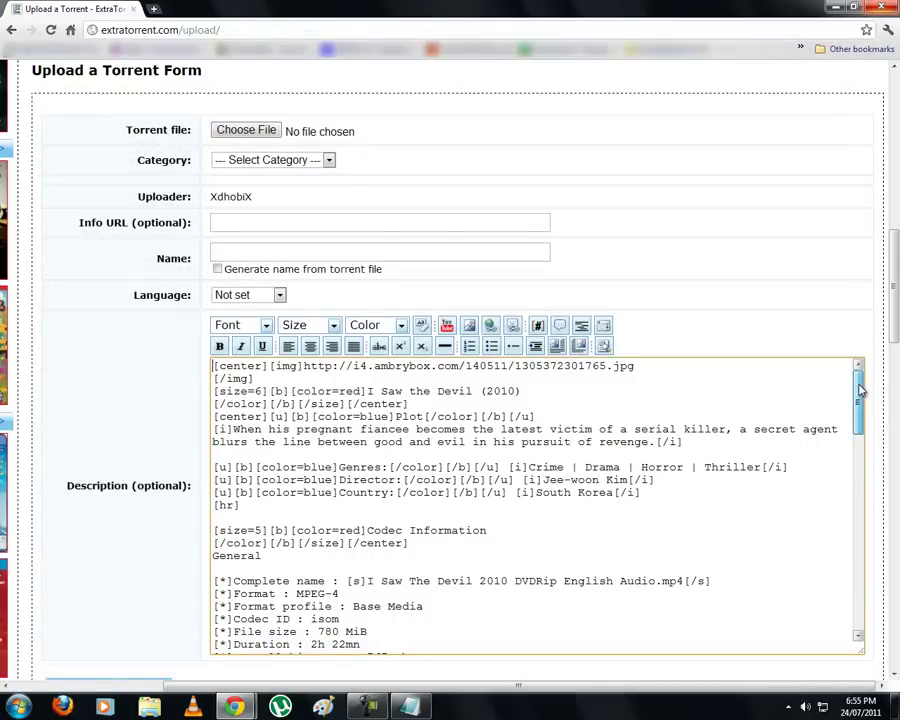
{"action": "left_click_drag", "start_coordinate": [861, 390], "coordinate": [866, 636]}
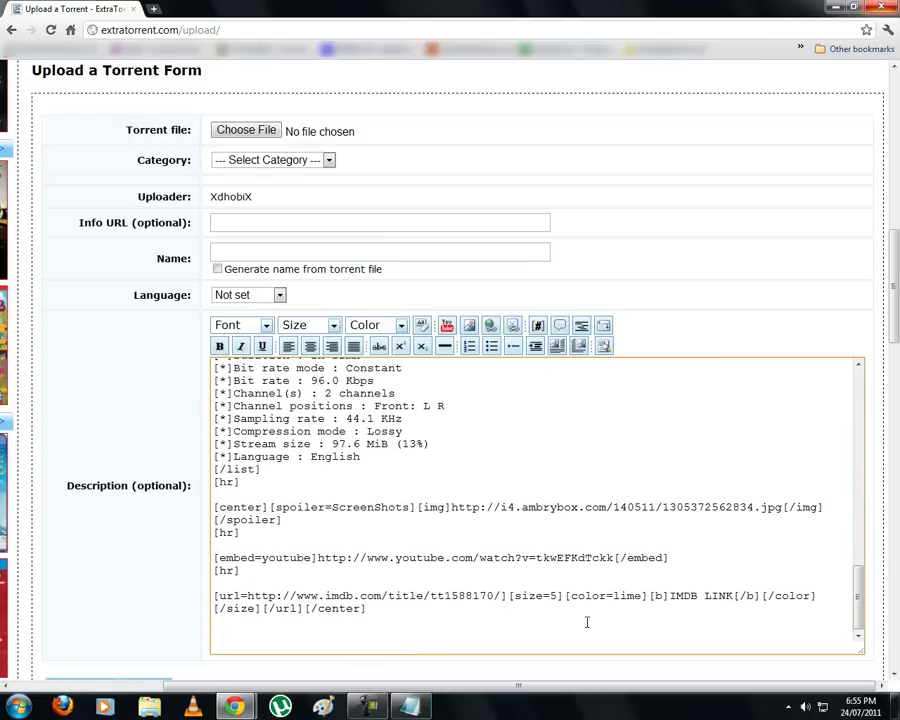
{"action": "key", "text": "ctrl+a"}
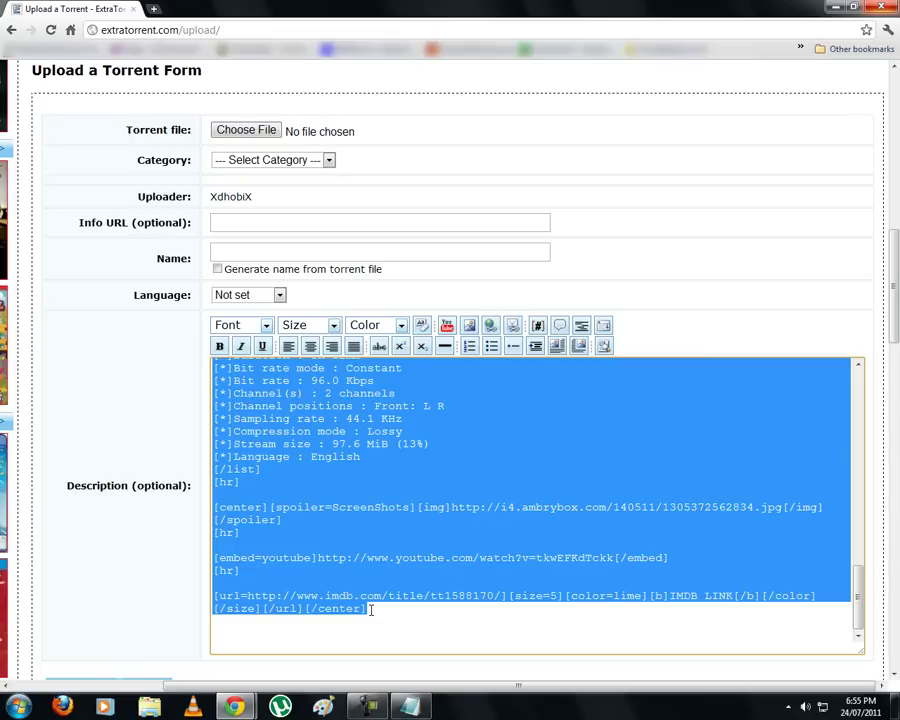
- Clear every BBCode tag from the selected description, leaving only plain text
{"action": "left_click", "coordinate": [423, 327]}
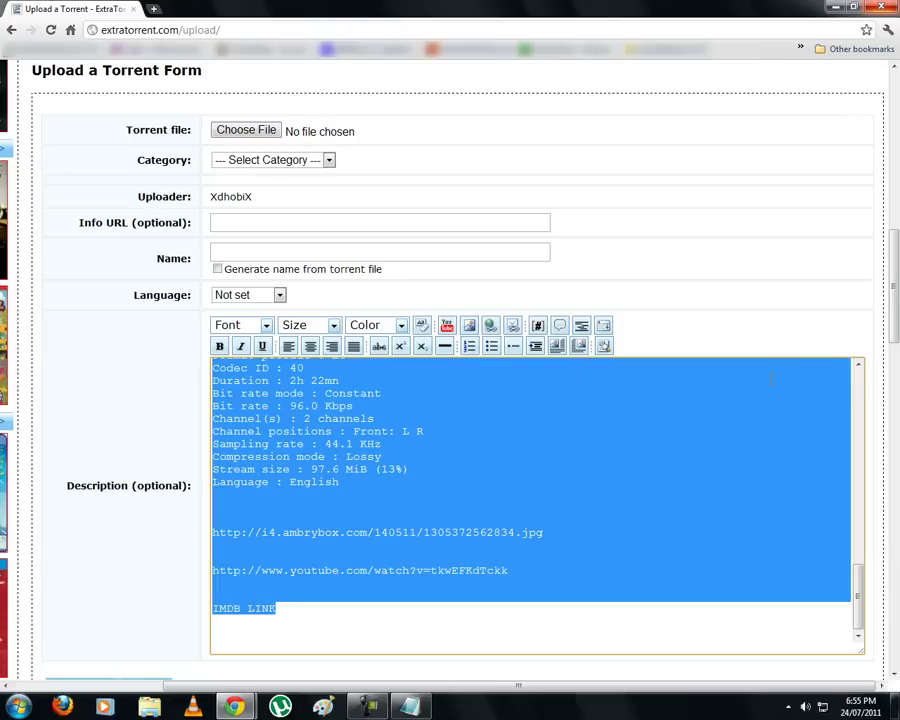
{"action": "left_click", "coordinate": [657, 514]}
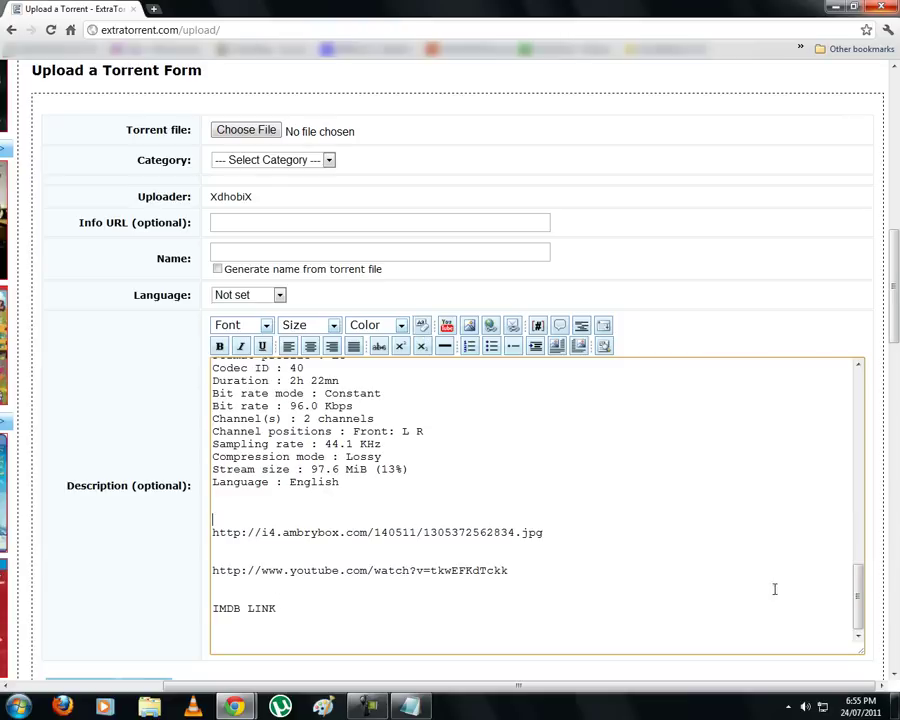
{"action": "left_click_drag", "start_coordinate": [857, 590], "coordinate": [856, 390]}
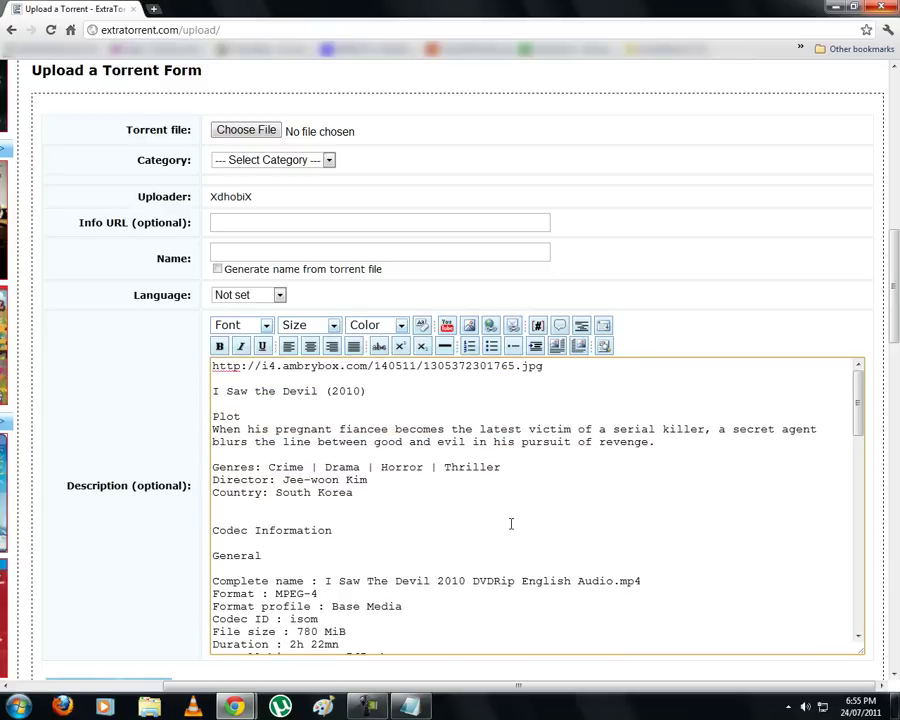
- Scroll back to the top-left of the ExtraTorrent upload page
{"action": "scroll", "coordinate": [739, 483], "scroll_direction": "left", "scroll_amount": 3}
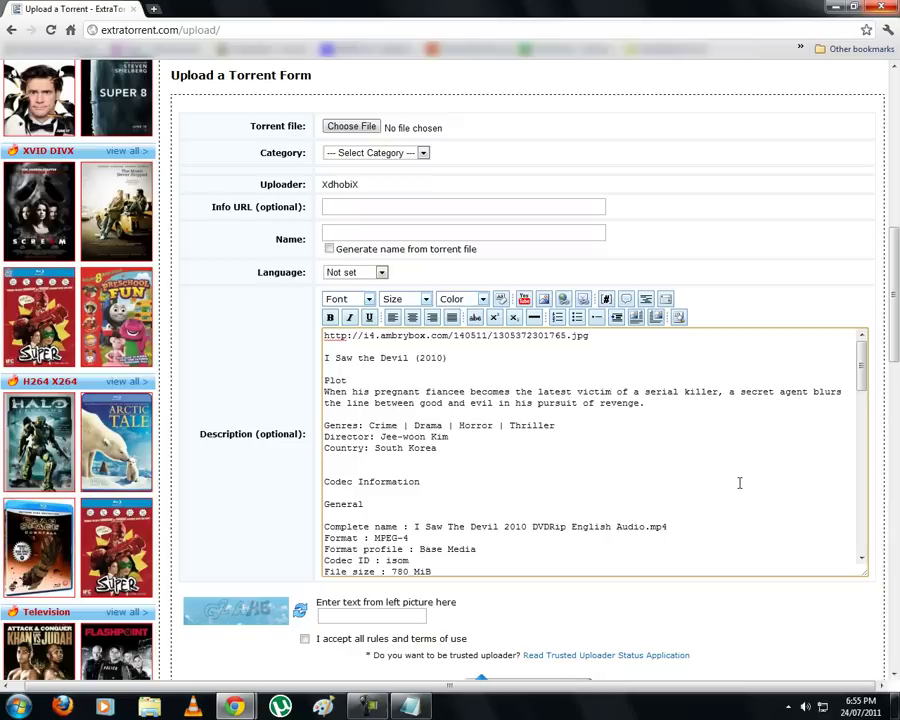
{"action": "scroll", "coordinate": [739, 483], "scroll_direction": "up", "scroll_amount": 10}
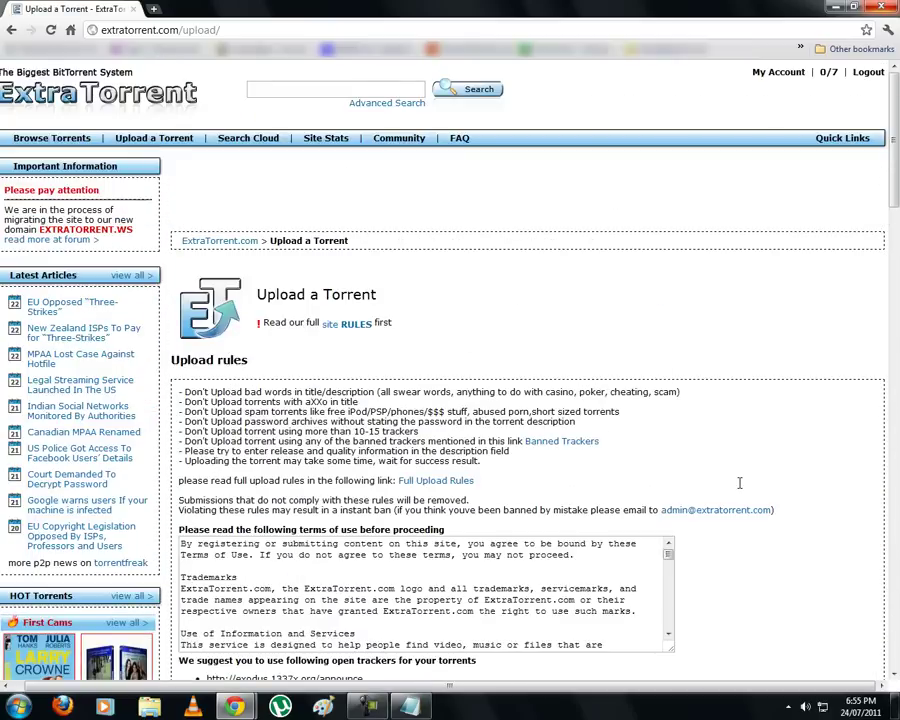